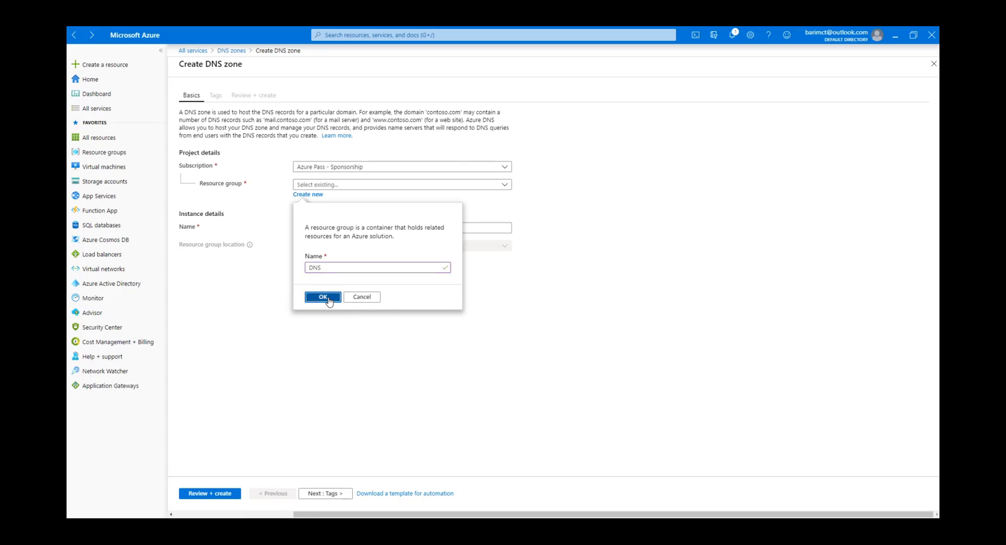
Step: Create the DNS zone azureadda.tech in the new resource group DNS with East US as the resource group location
click(328, 296)
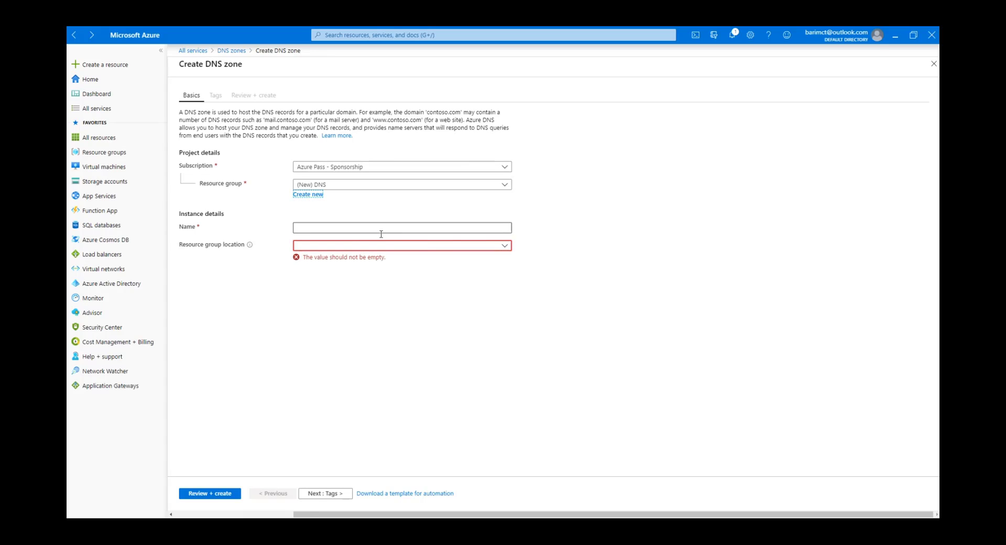
click(505, 245)
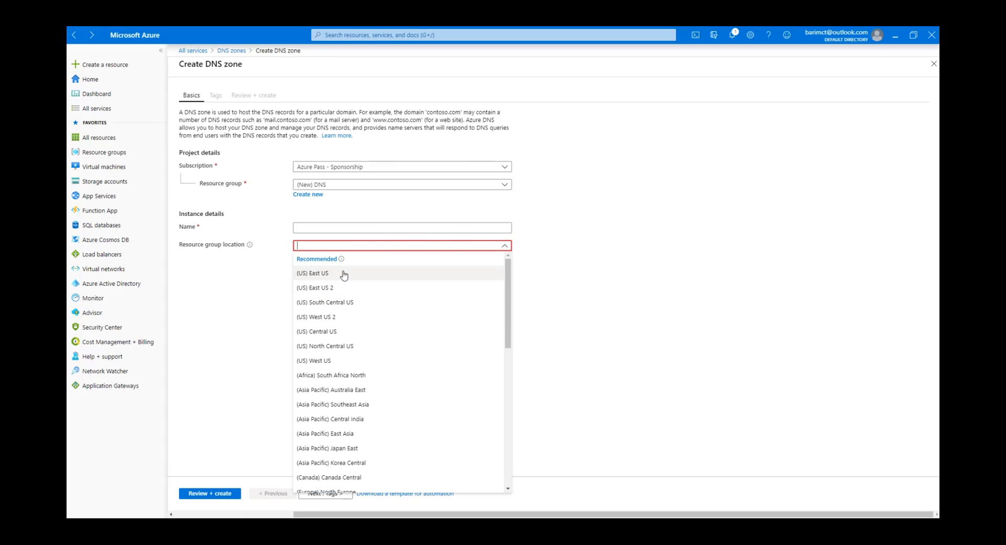
click(315, 273)
click(311, 229)
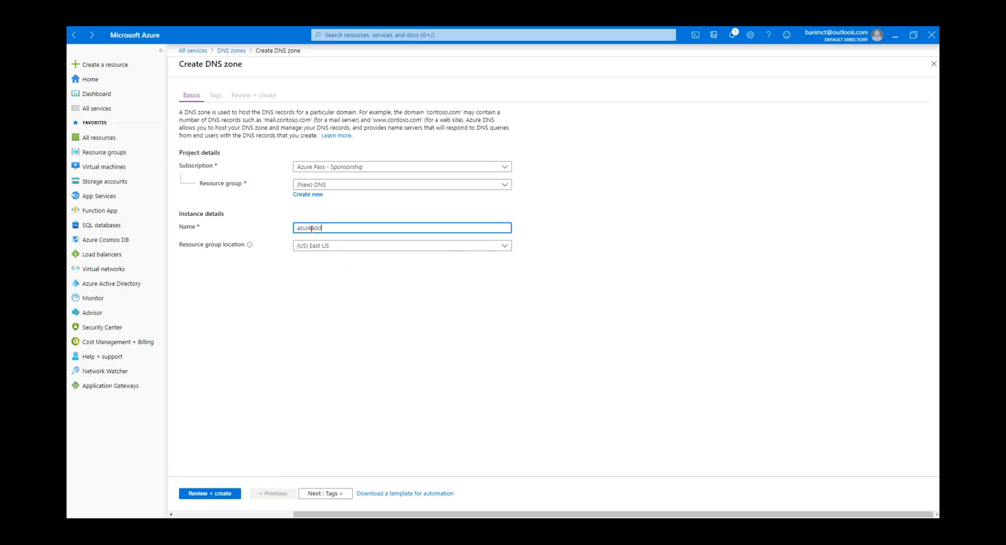
text(azureadda.tech)
click(199, 494)
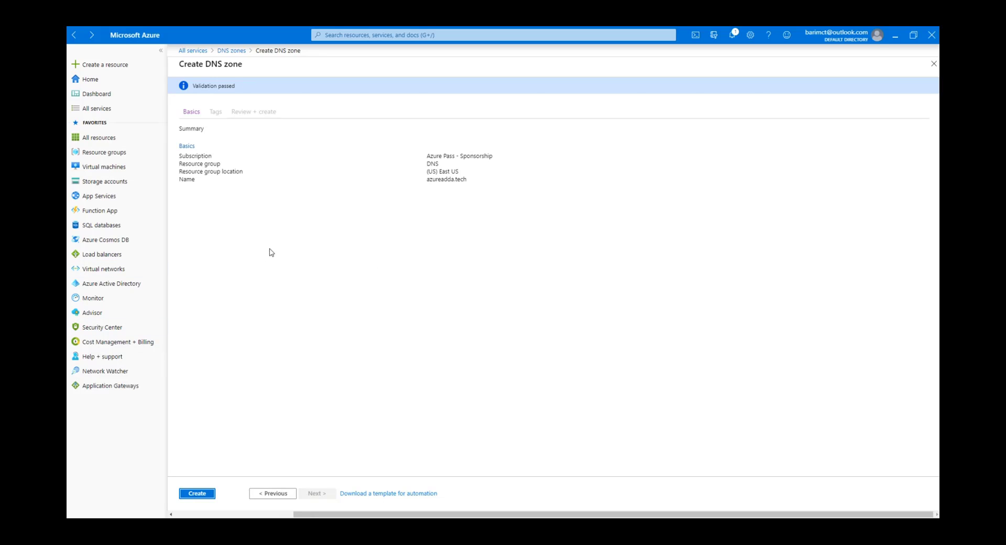
click(200, 494)
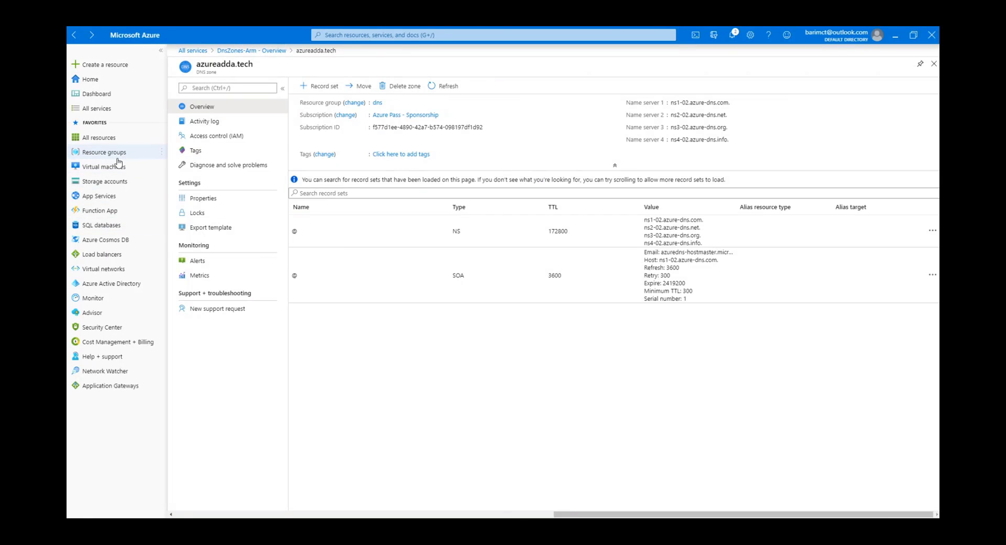
Step: Open the list of all resources and check the location of the azureadda.tech DNS zone
click(107, 137)
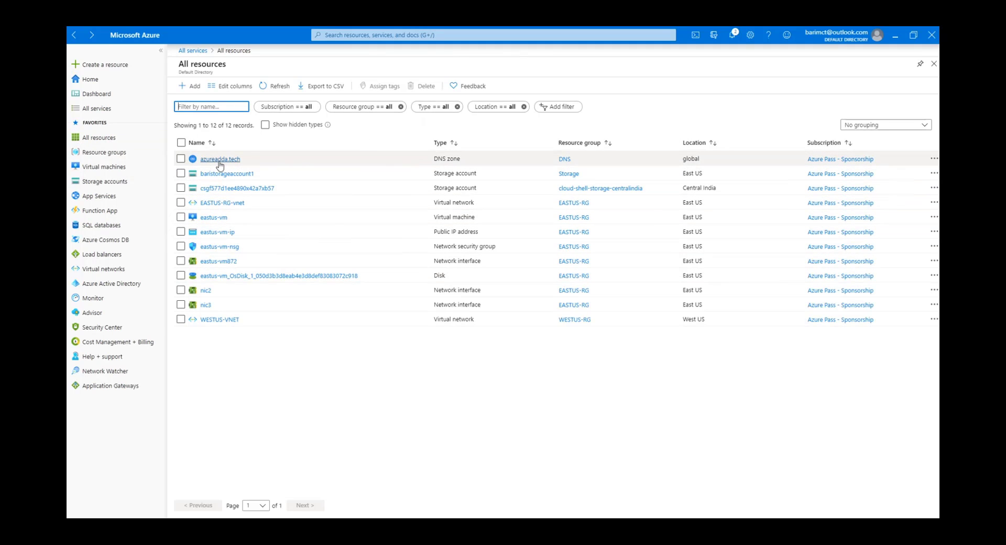
click(686, 160)
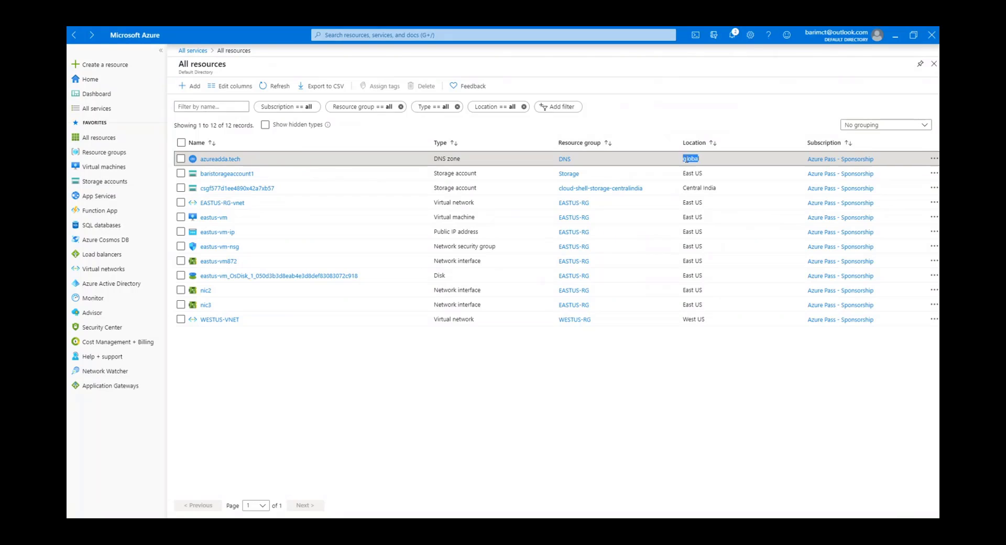
double_click(687, 160)
click(716, 163)
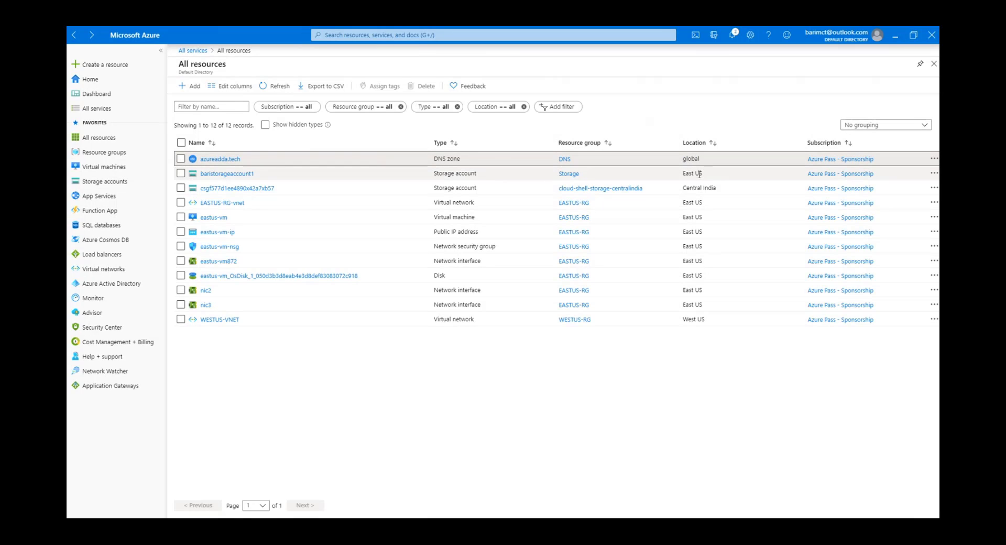
Step: Open the azureadda.tech DNS zone and review its assigned name servers and zone name
click(220, 159)
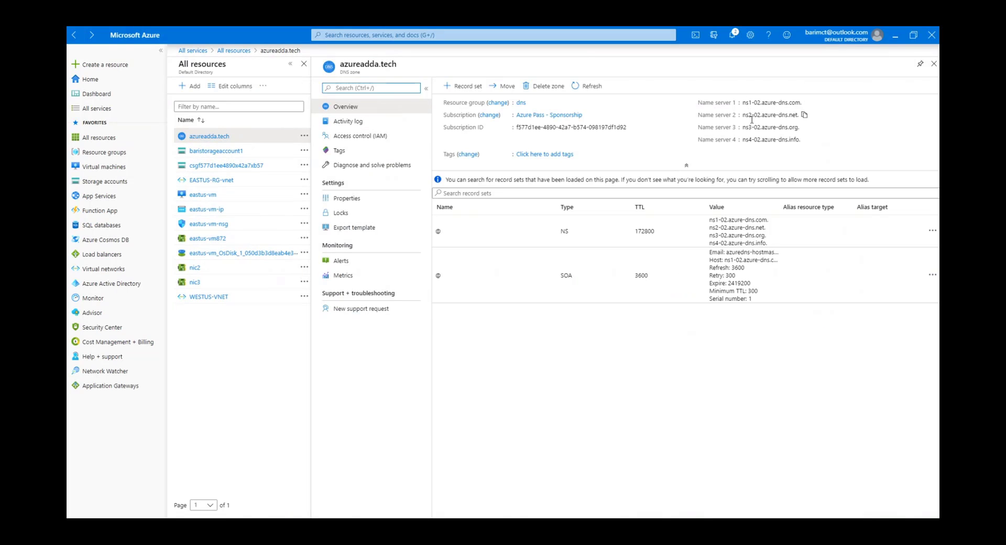
click(804, 102)
drag(342, 64, 403, 67)
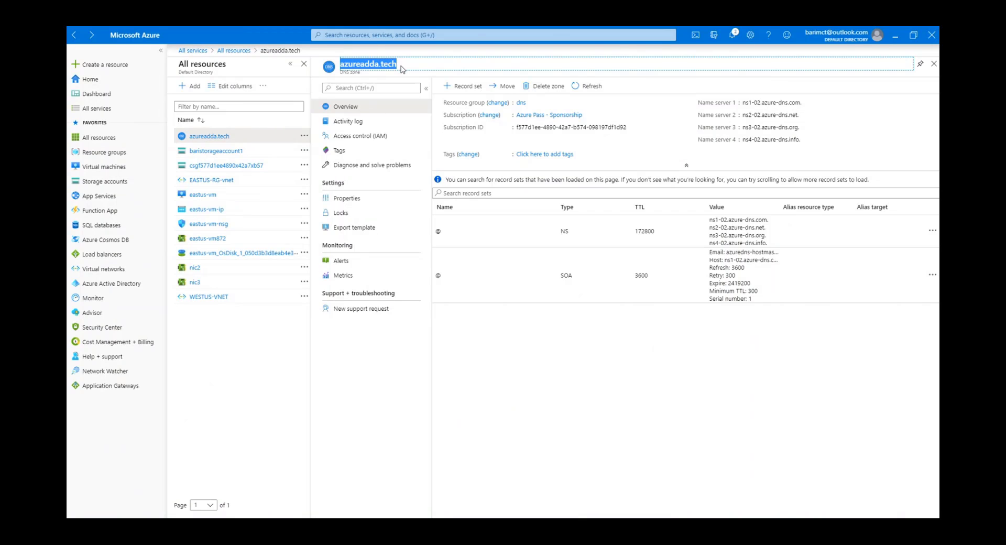
click(417, 68)
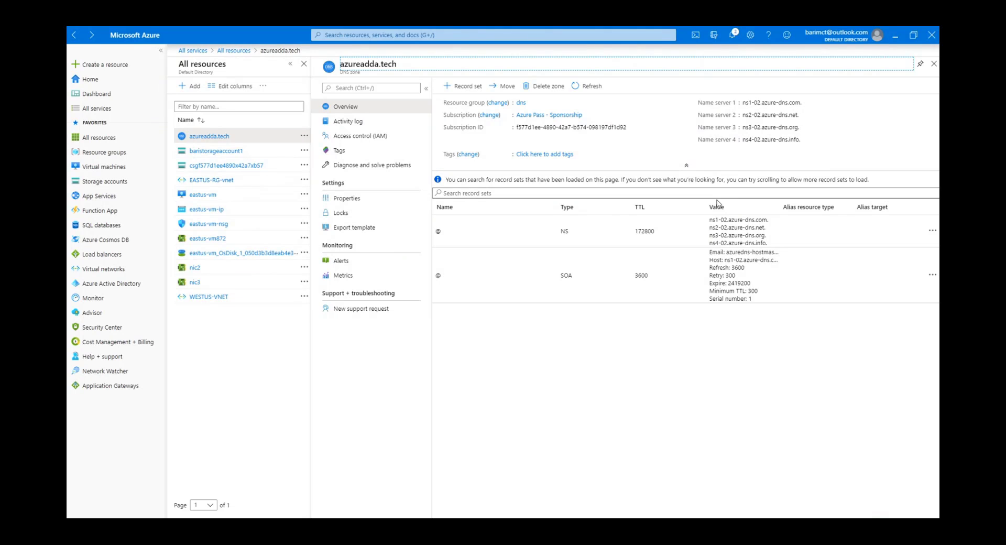
click(462, 86)
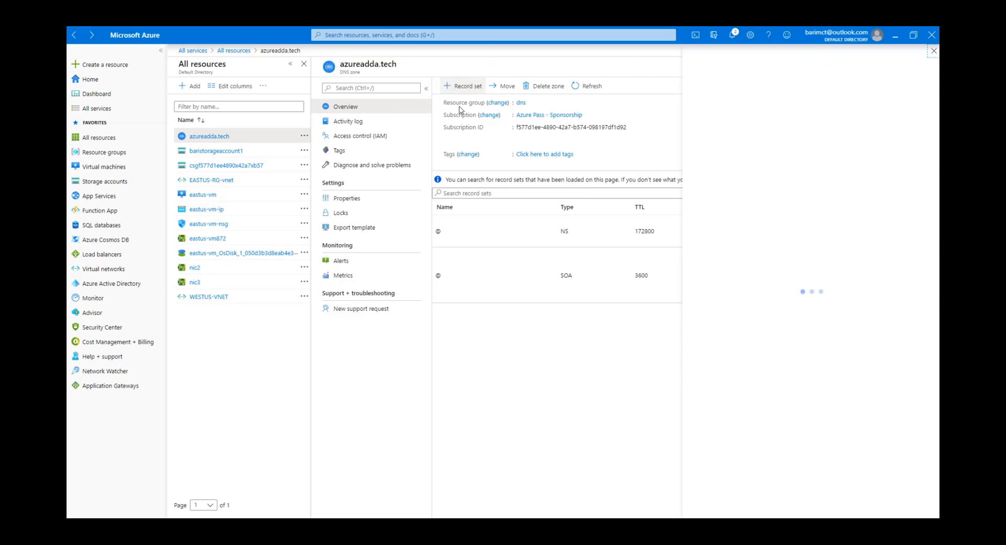
click(796, 86)
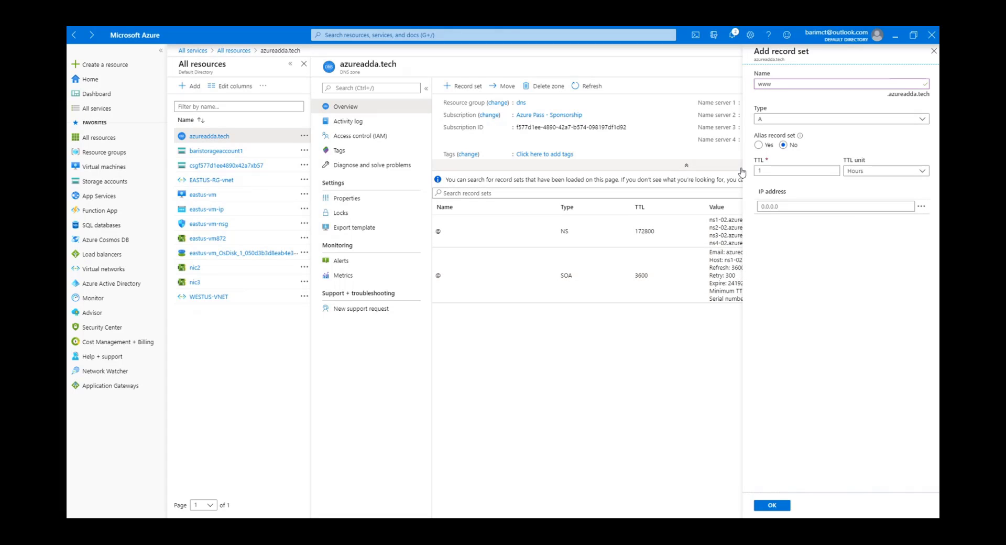
click(933, 51)
click(527, 276)
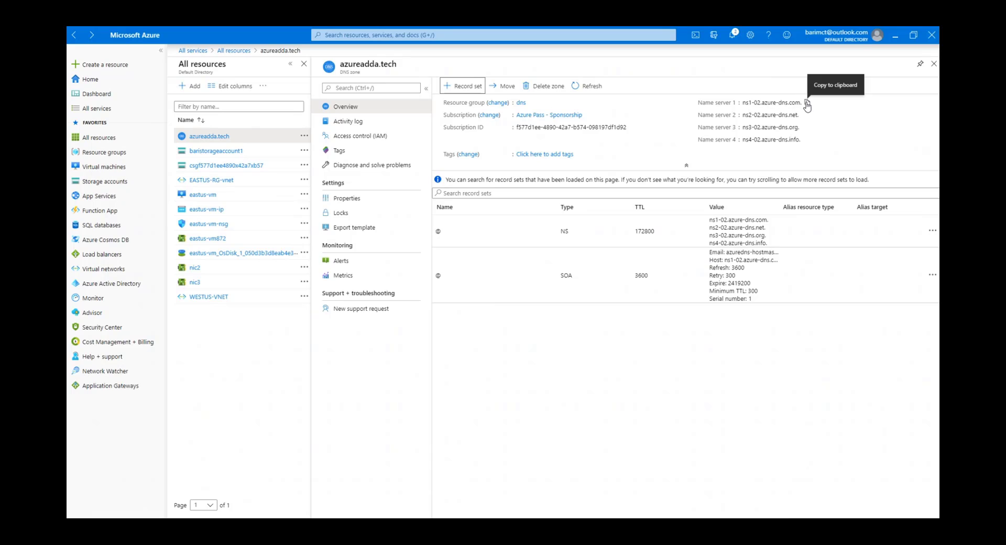
Step: Copy the zone's first name server, switch to BigRock in the browser and open the name server settings of azureadda.tech
click(808, 104)
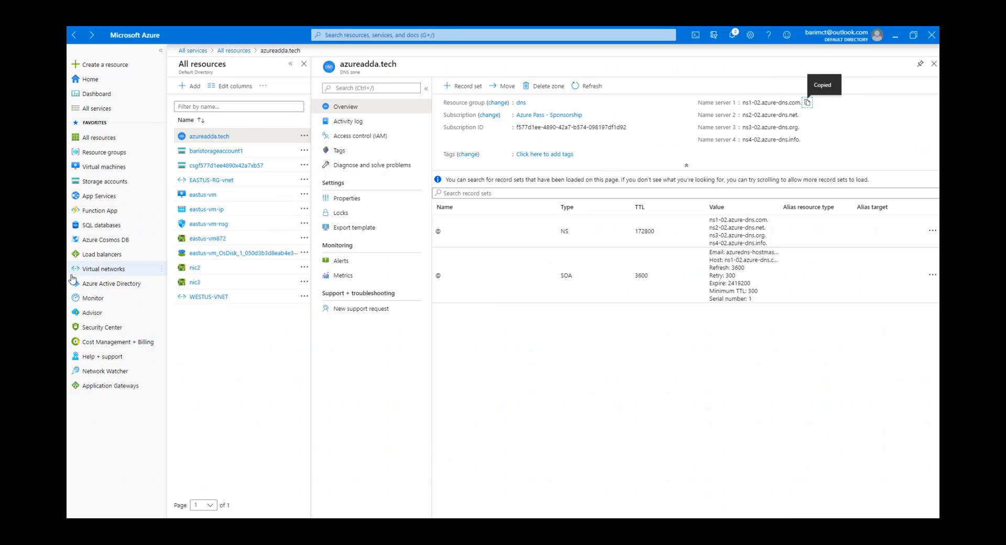
mouse_move(69, 272)
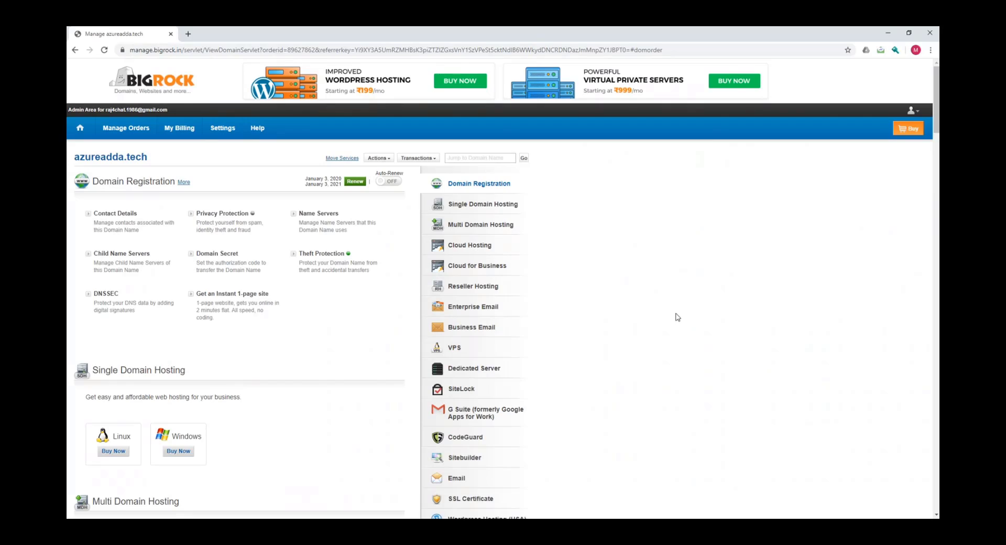
click(321, 214)
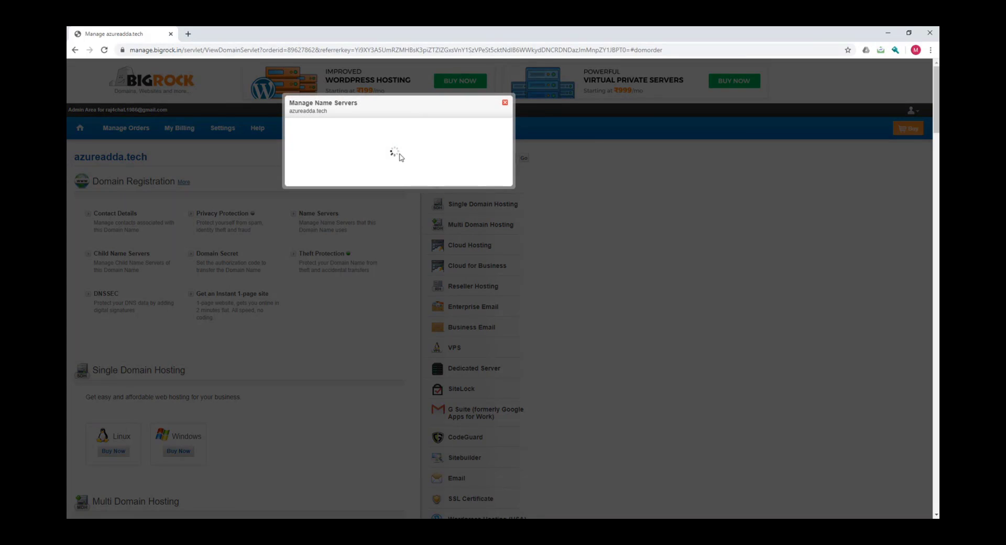
drag(419, 135, 317, 140)
Step: Paste ns1-02.azure-dns.com into Name Server 5 and replace Name Server 1 with the same address
click(371, 213)
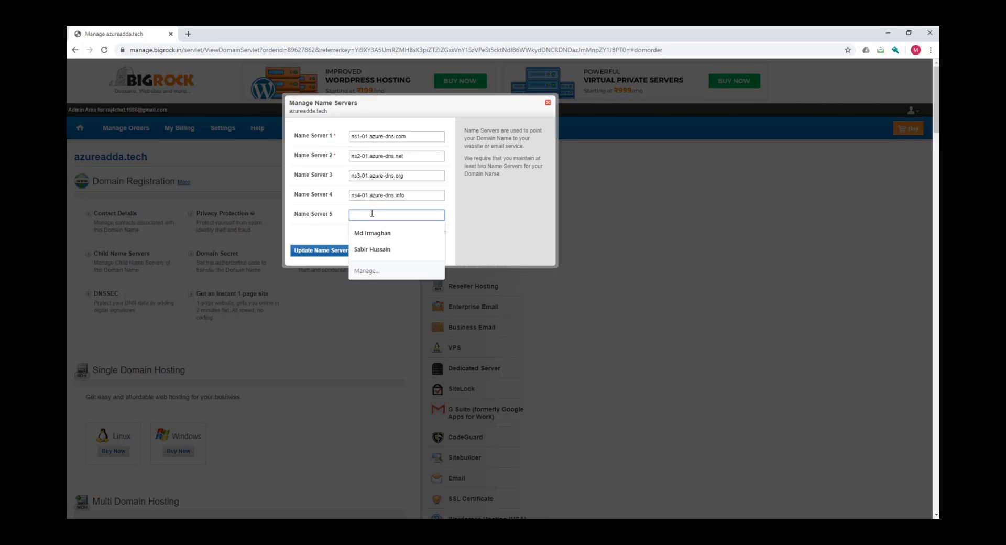
key(ctrl+v)
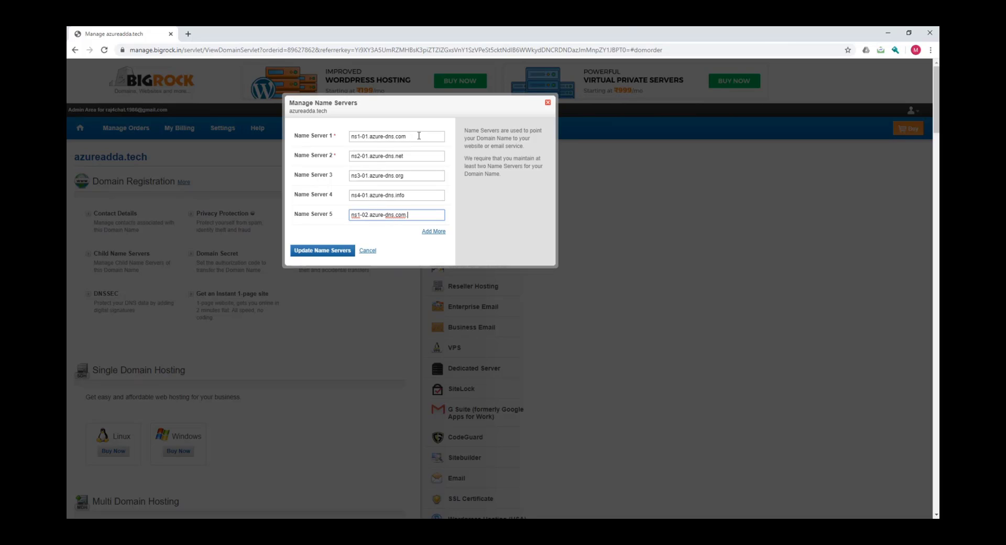
drag(419, 136, 332, 138)
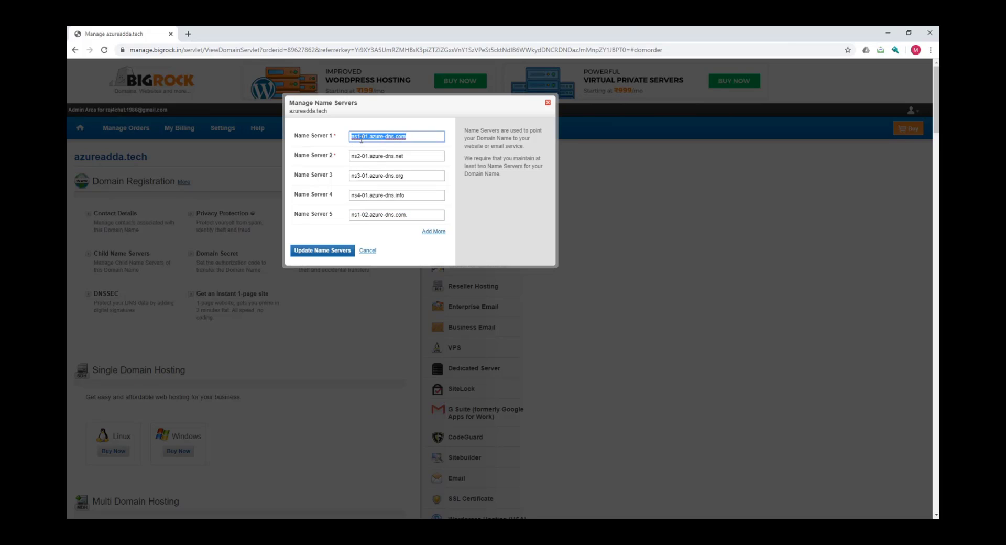
key(ctrl+v)
Step: Clear the entries of Name Server 2, Name Server 3, Name Server 4 and Name Server 5
drag(402, 155, 328, 157)
key(BackSpace)
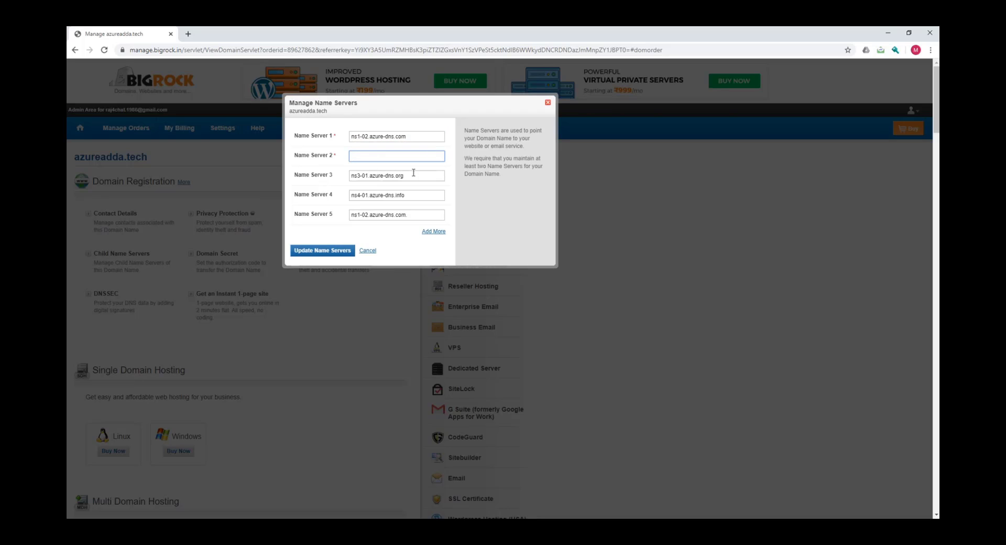
drag(414, 173, 320, 178)
key(BackSpace)
drag(412, 192, 351, 196)
key(BackSpace)
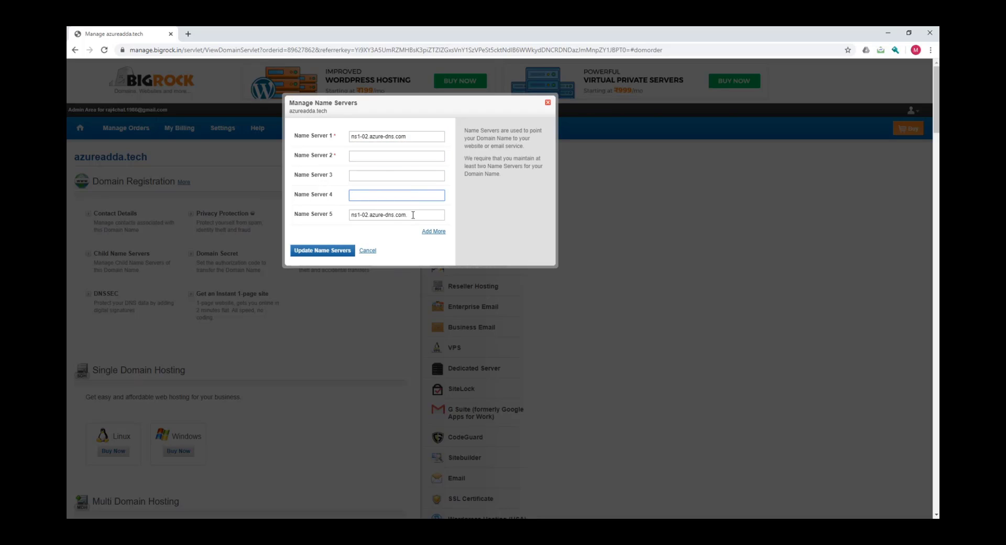
drag(413, 215, 350, 216)
key(BackSpace)
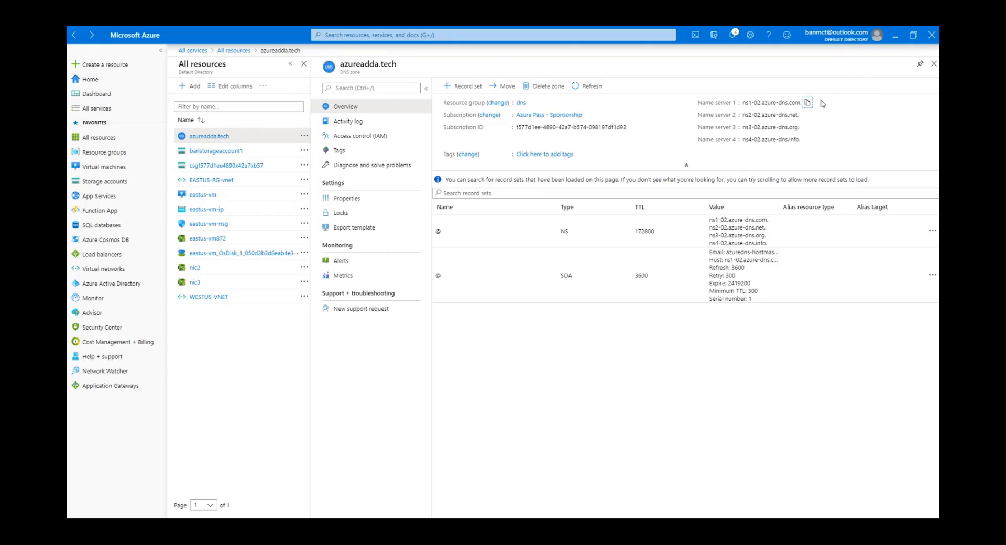
Step: Copy the second name server from the Azure DNS zone and set BigRock's Name Server 2 to ns2-02.azure-dns.net
click(805, 115)
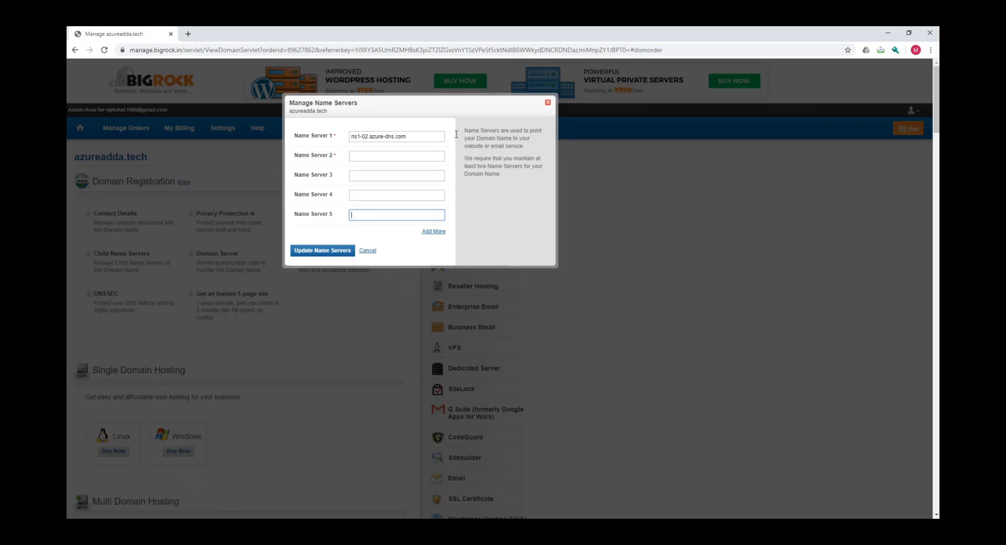
click(411, 156)
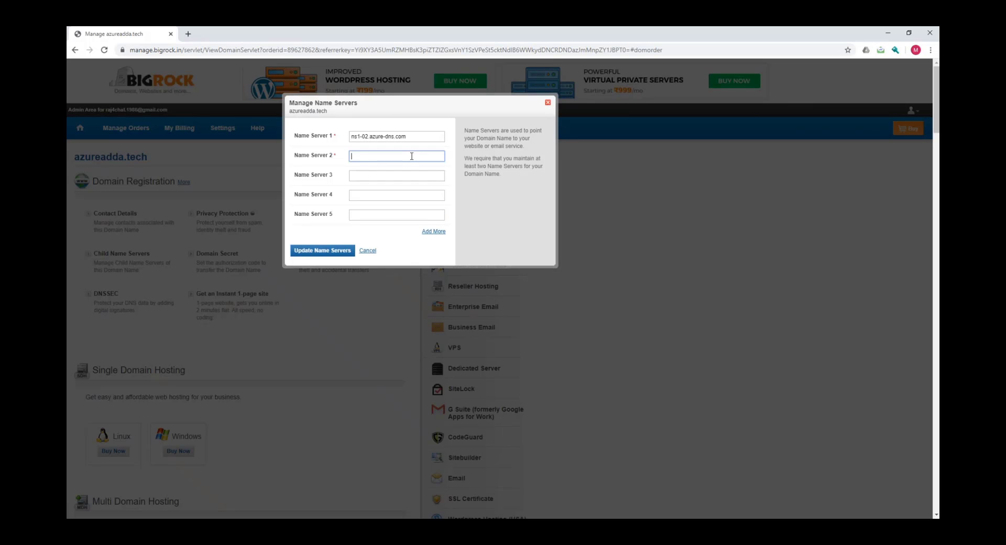
key(ctrl+v)
key(BackSpace)
Step: Copy the third name server from the Azure DNS zone and set BigRock's Name Server 3 to ns3-02.azure-dns.org
key(alt+Tab)
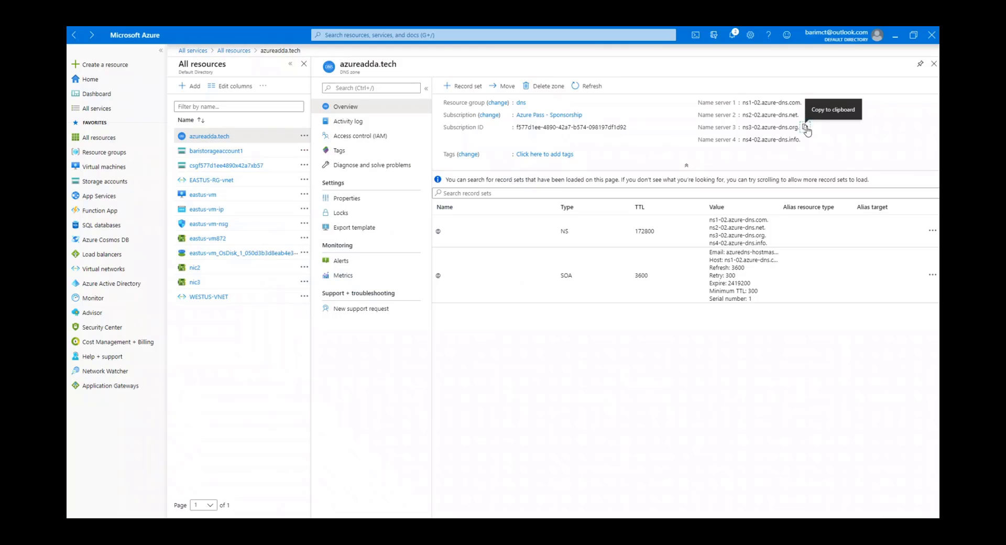
click(807, 129)
key(alt+Tab)
click(384, 175)
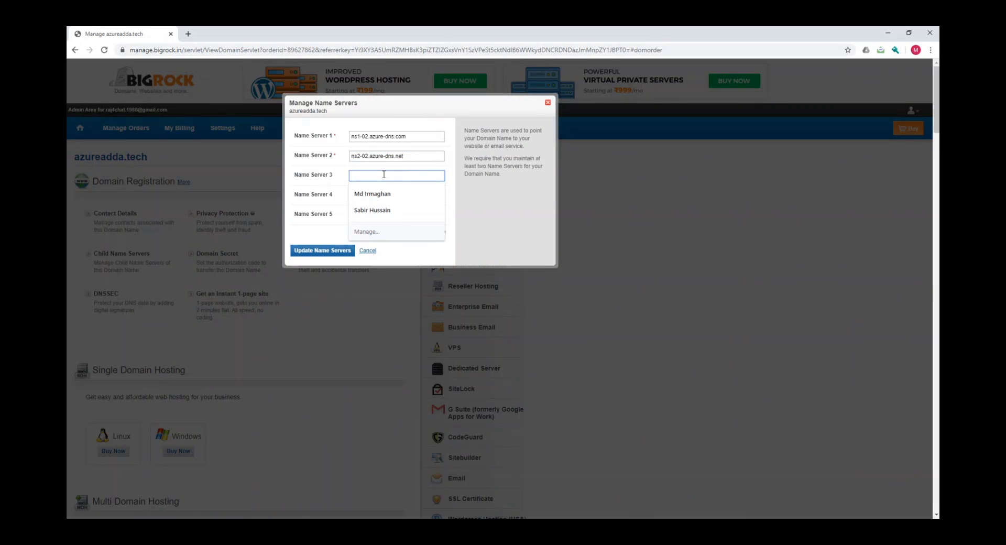
key(ctrl+v)
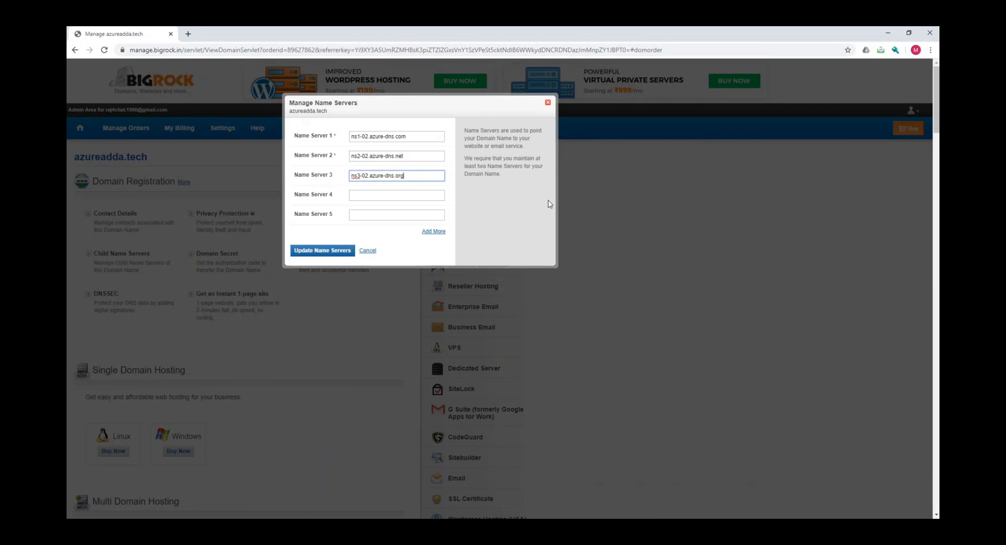
Step: Copy Azure's fourth name server, set BigRock's Name Server 4 to ns4-02.azure-dns.info and submit the name server update
key(alt+Tab)
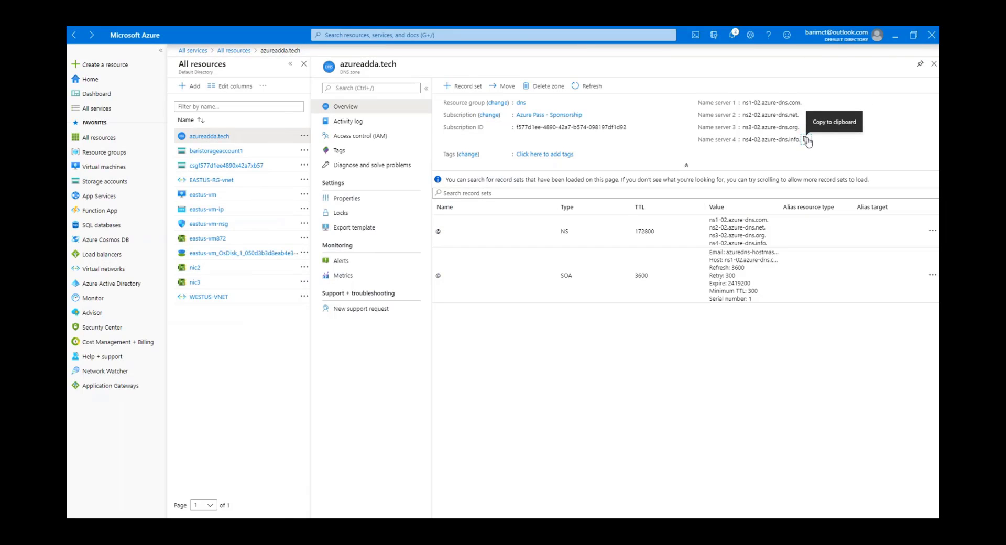
click(807, 141)
key(alt+Tab)
click(393, 195)
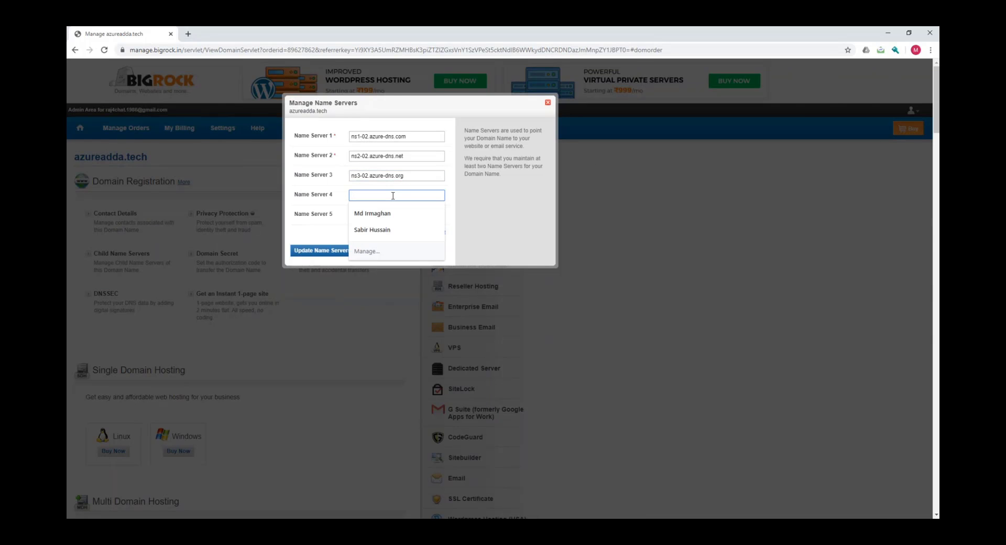
key(ctrl+v)
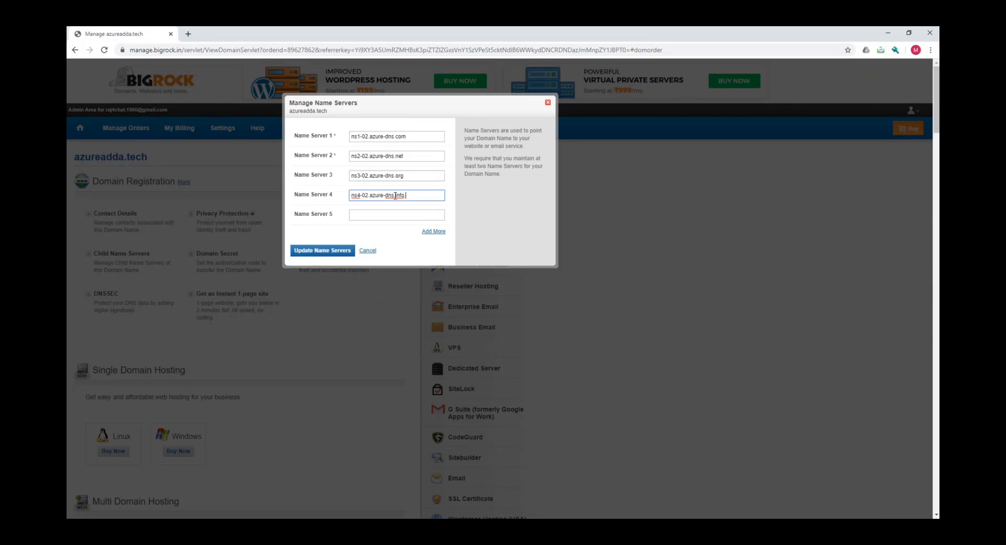
click(323, 253)
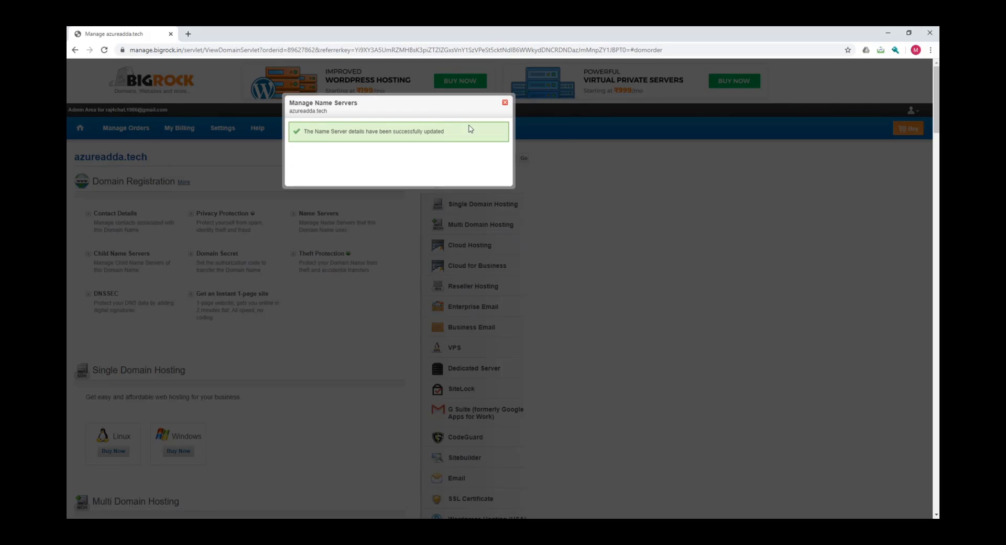
click(505, 104)
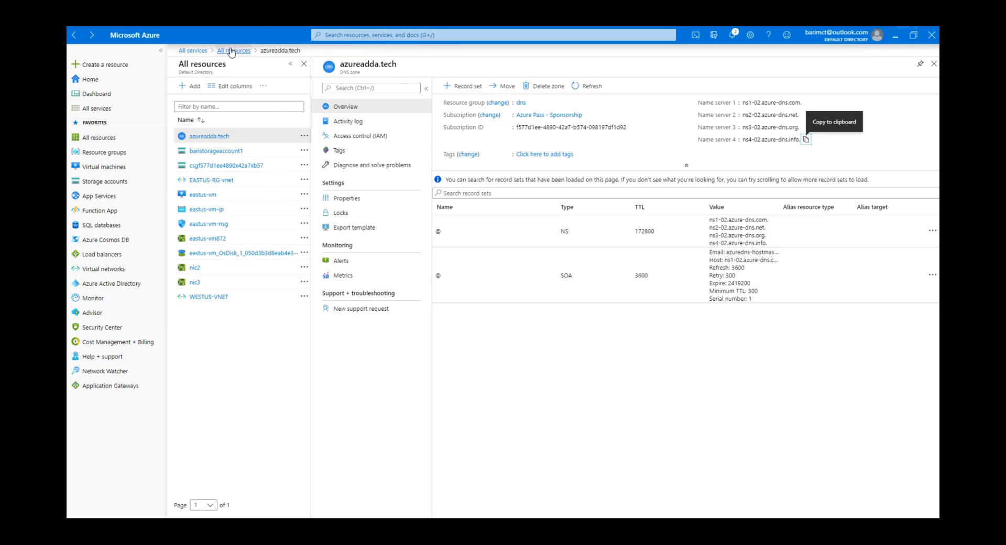
Step: Switch to the Azure portal, search for "private" and open the Private DNS zones service
click(335, 35)
text(private)
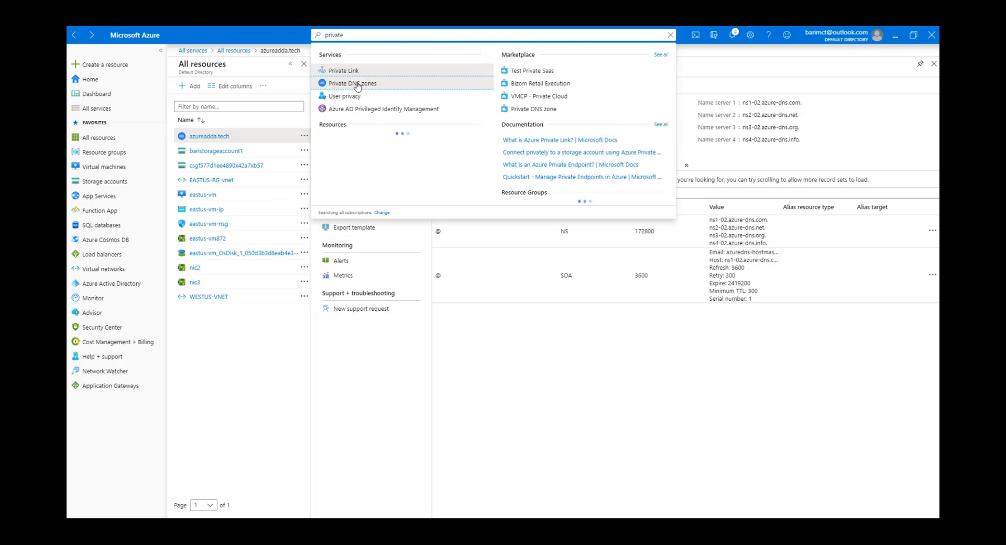
click(360, 85)
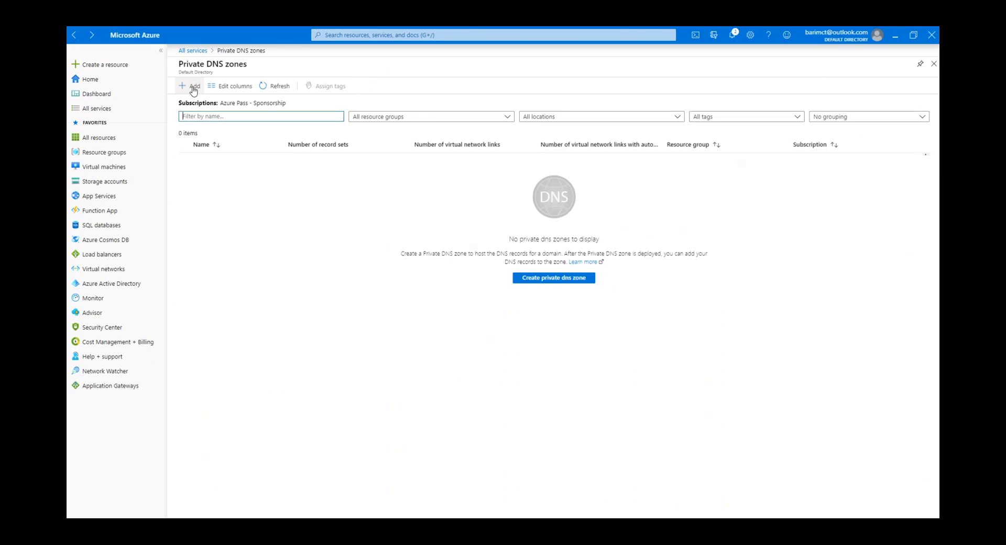
Step: Start creating a private DNS zone and add a new resource group named Priv-DNS for it
click(563, 279)
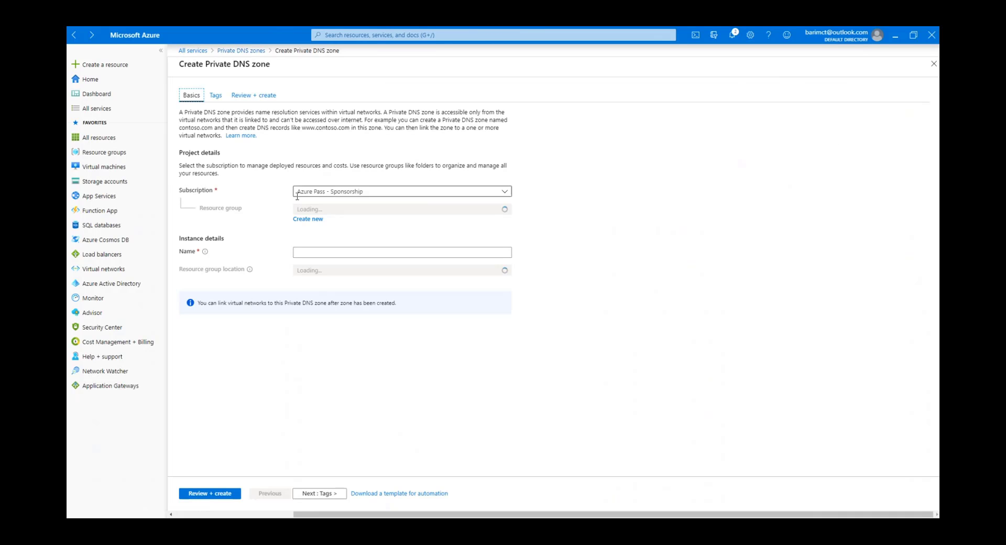
click(375, 210)
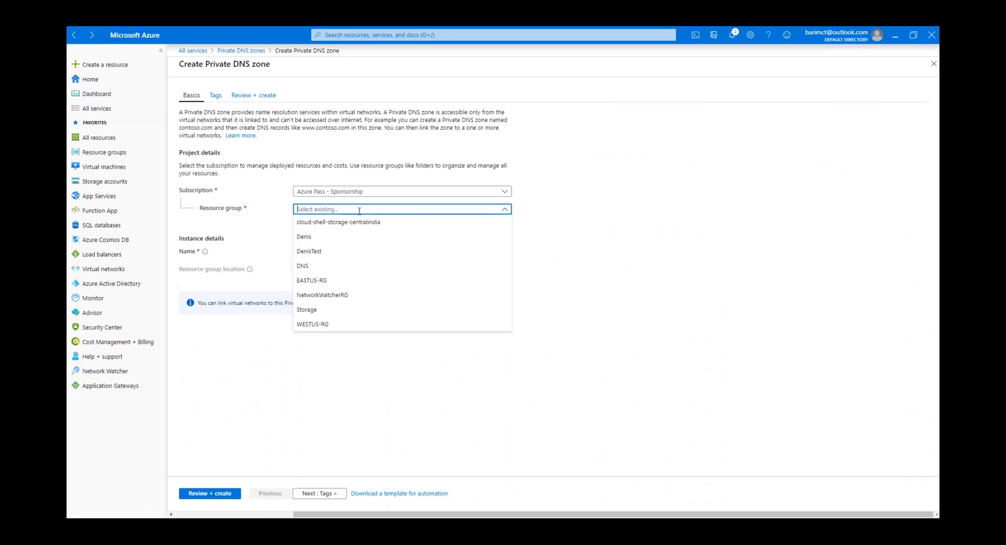
click(549, 223)
click(314, 219)
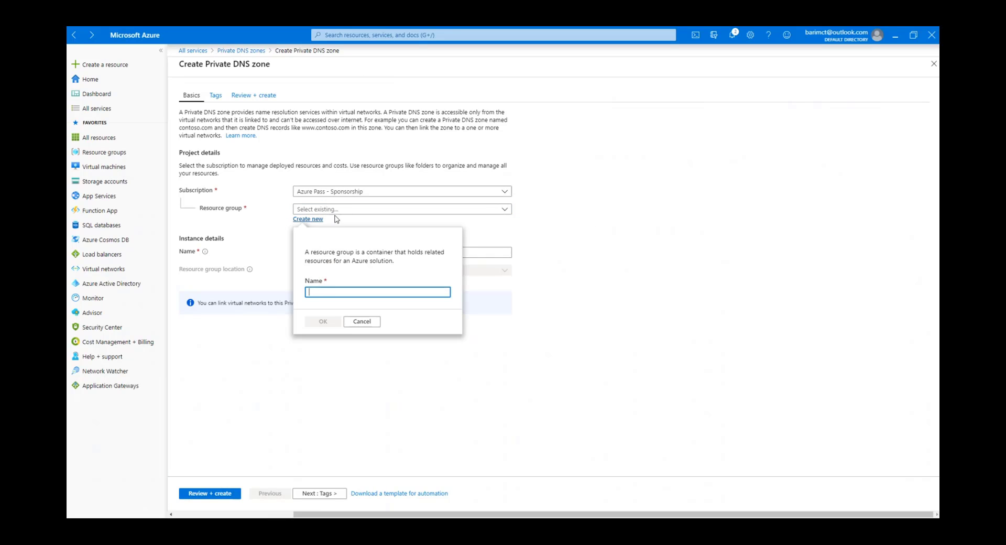
text(Pri)
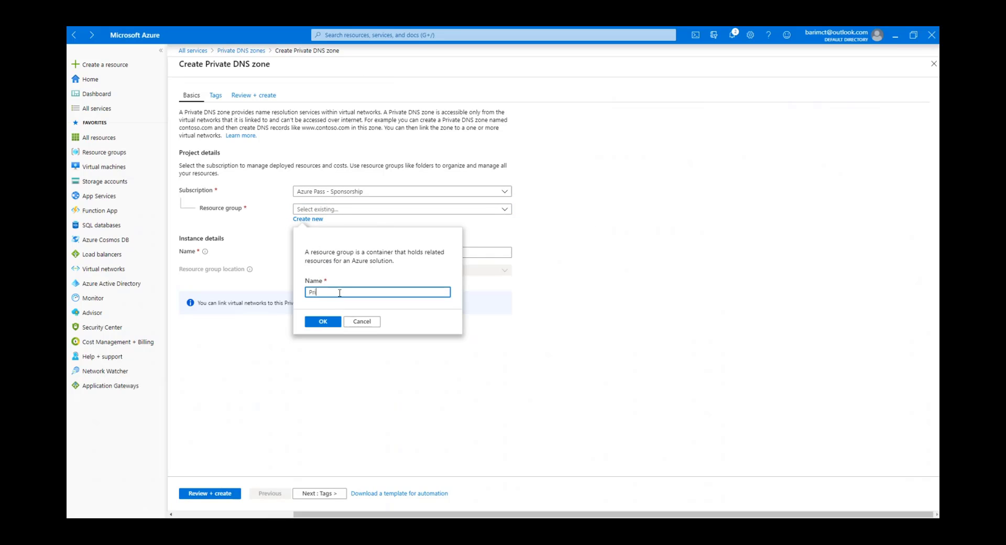
text(-DNS)
click(319, 292)
text(v)
click(327, 322)
Step: Set the resource group location to East US and name the private DNS zone azureadda.tech
click(405, 273)
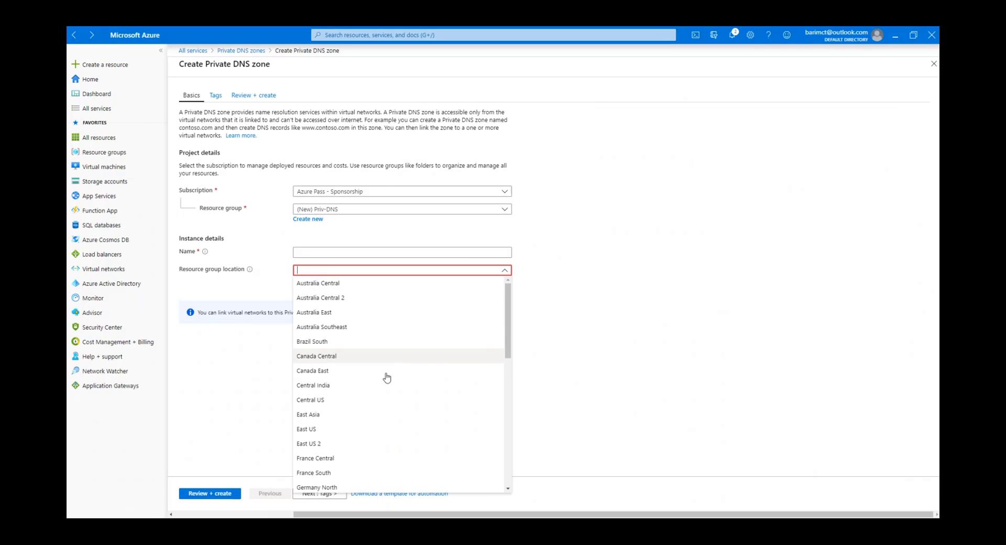
click(325, 400)
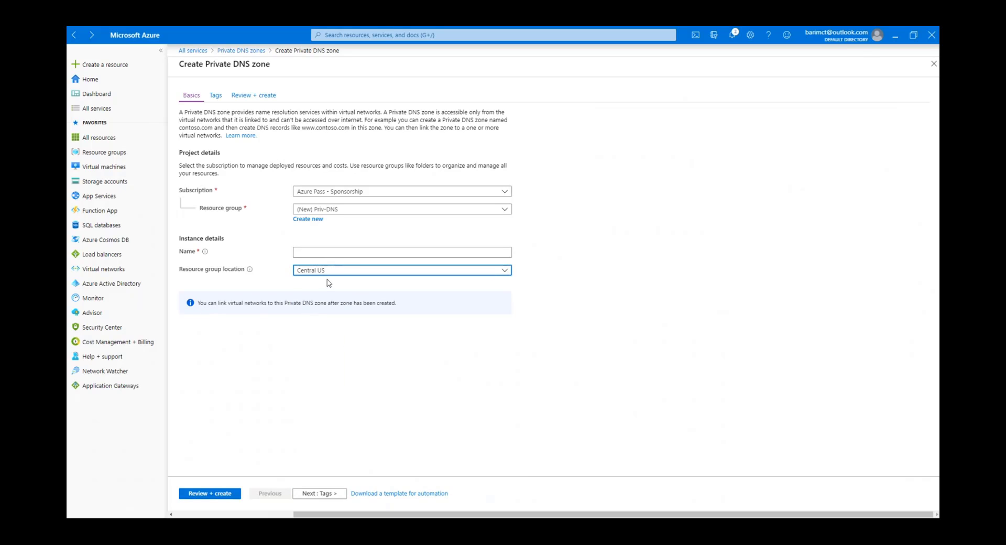
click(326, 271)
click(314, 429)
click(322, 254)
text(azu)
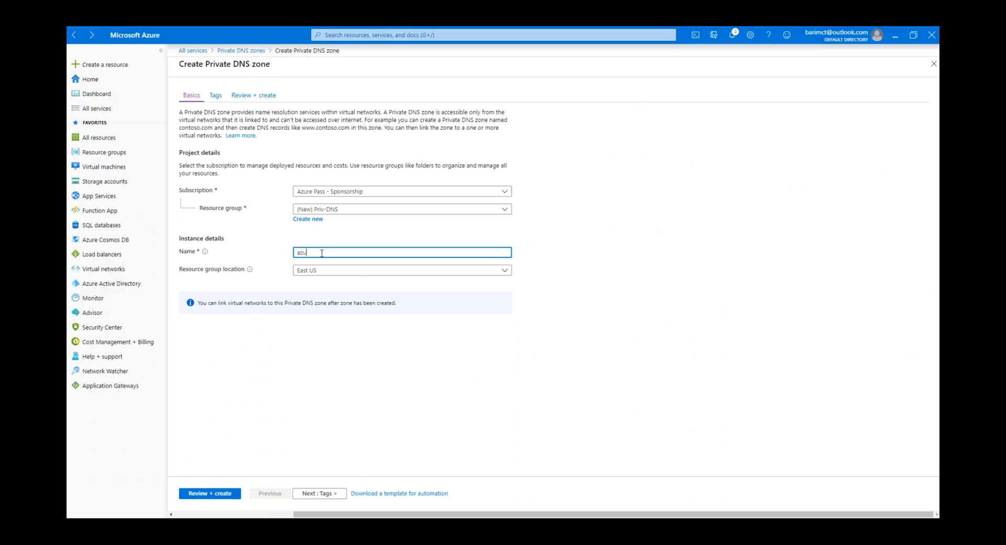
text(readds.)
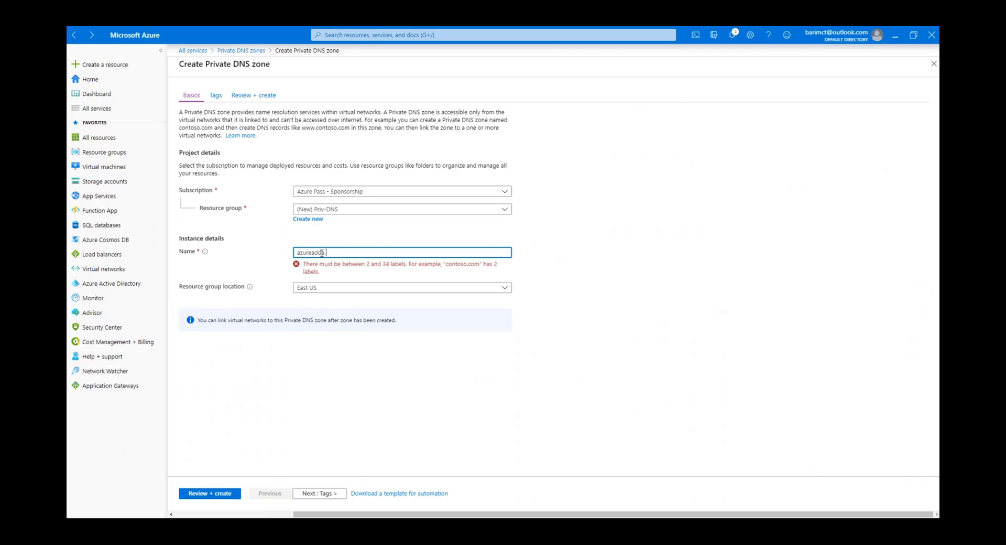
text(tech)
key(Tab)
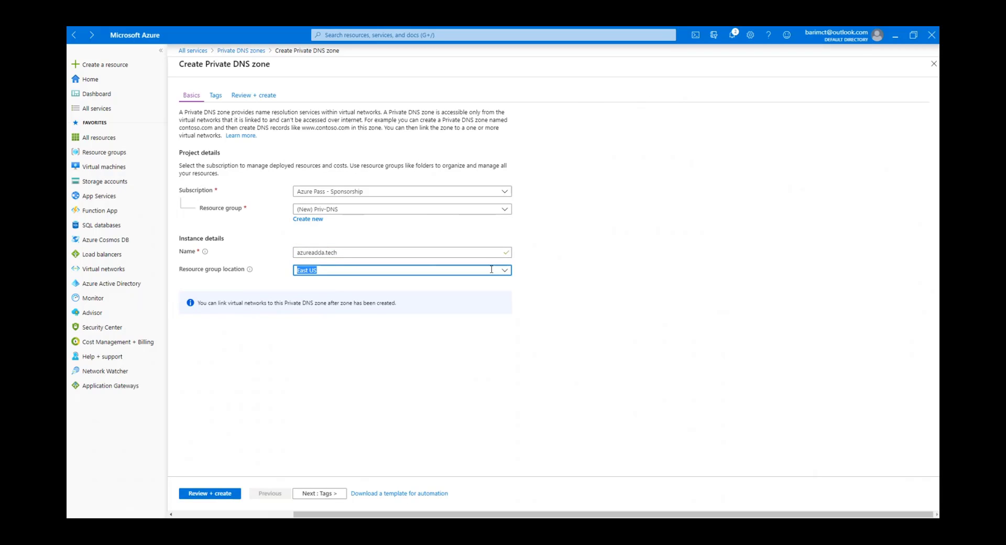
Step: Review and create the private DNS zone, and open the deployed resource
click(207, 495)
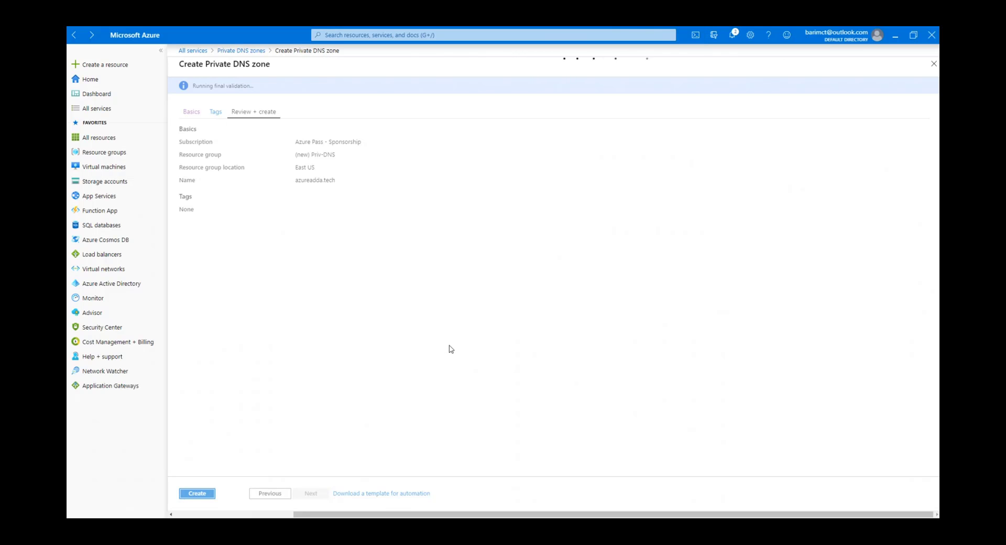
click(200, 494)
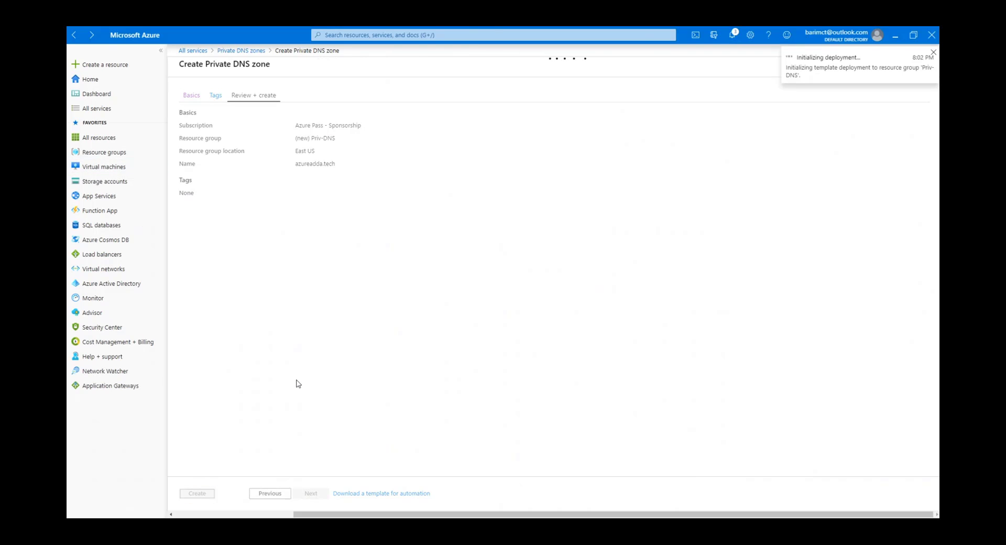
mouse_move(116, 378)
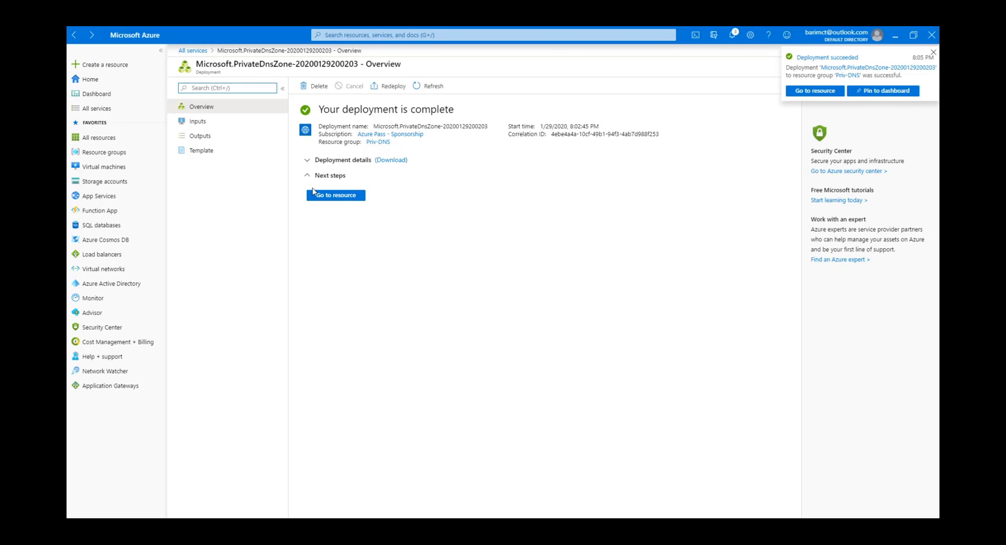
click(330, 195)
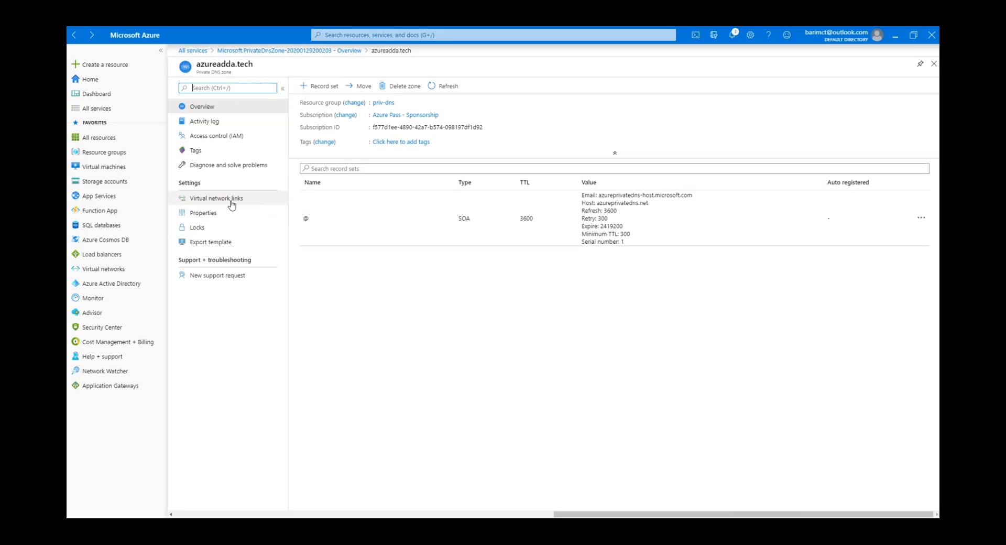
Step: Add a virtual network link named eastus-mapping to EASTUS-RG-vnet with auto registration enabled, and check the notifications for its creation
click(215, 199)
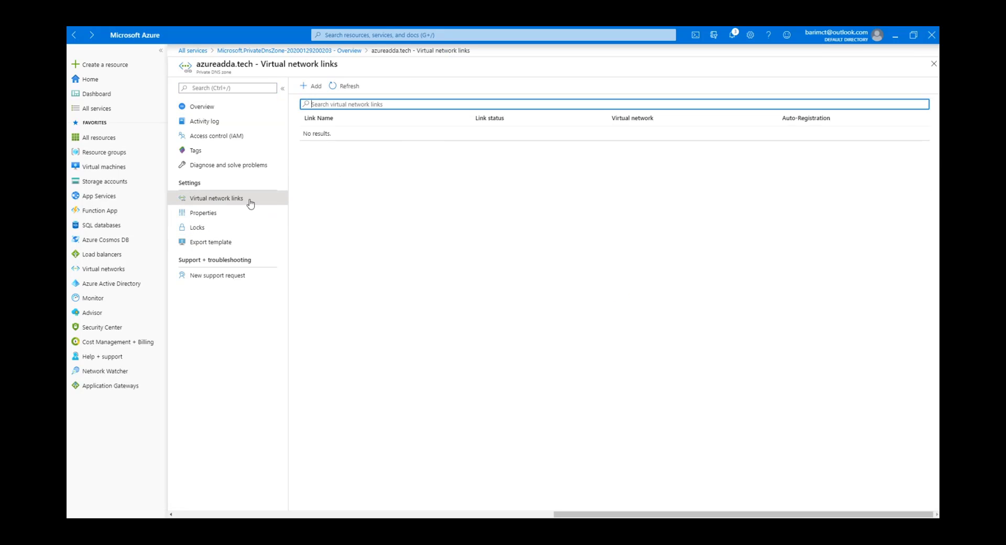
click(309, 88)
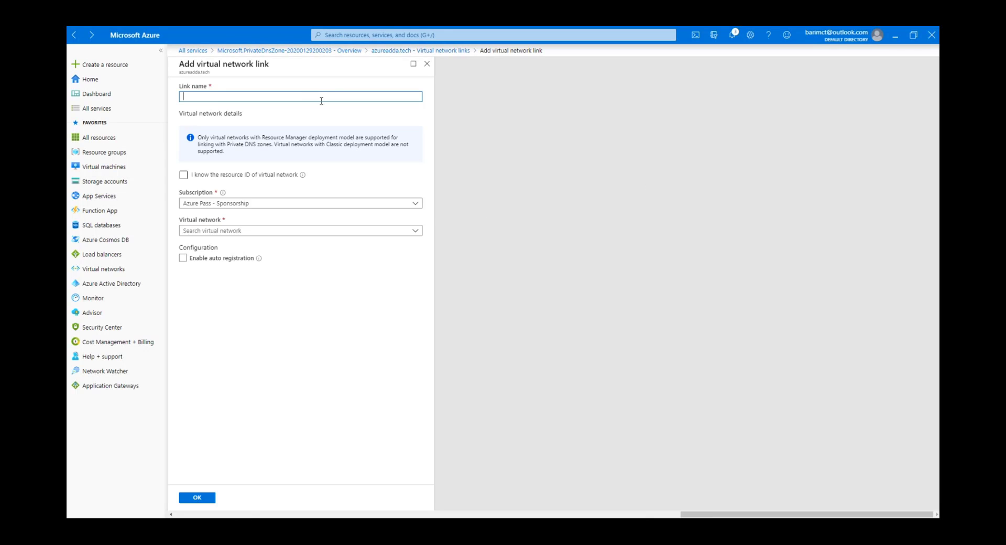
click(292, 231)
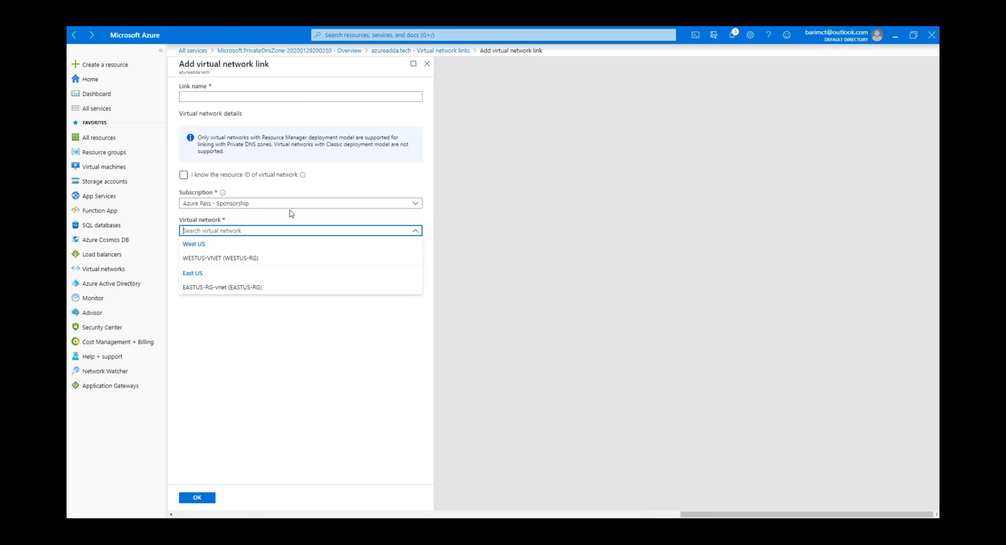
click(205, 287)
click(219, 95)
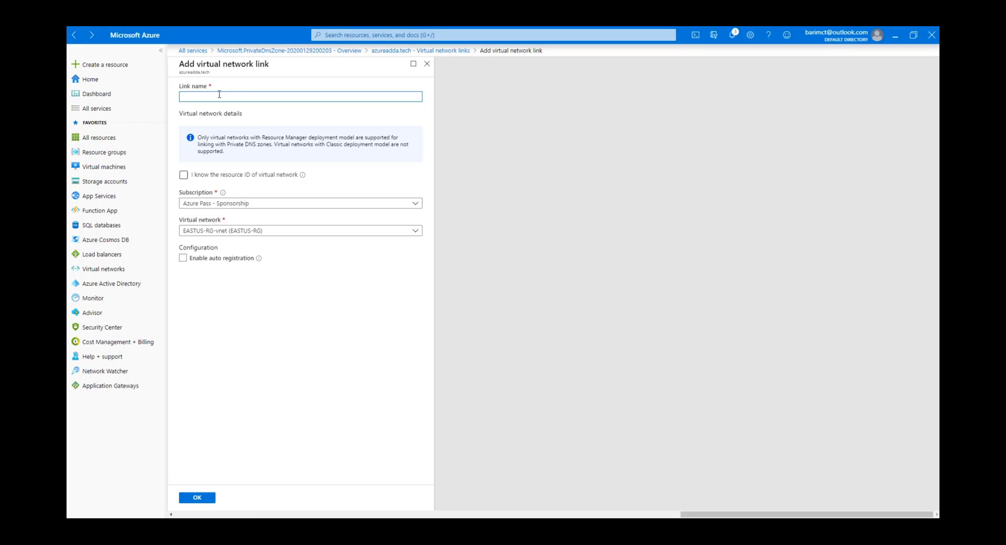
text(eastus-mapping)
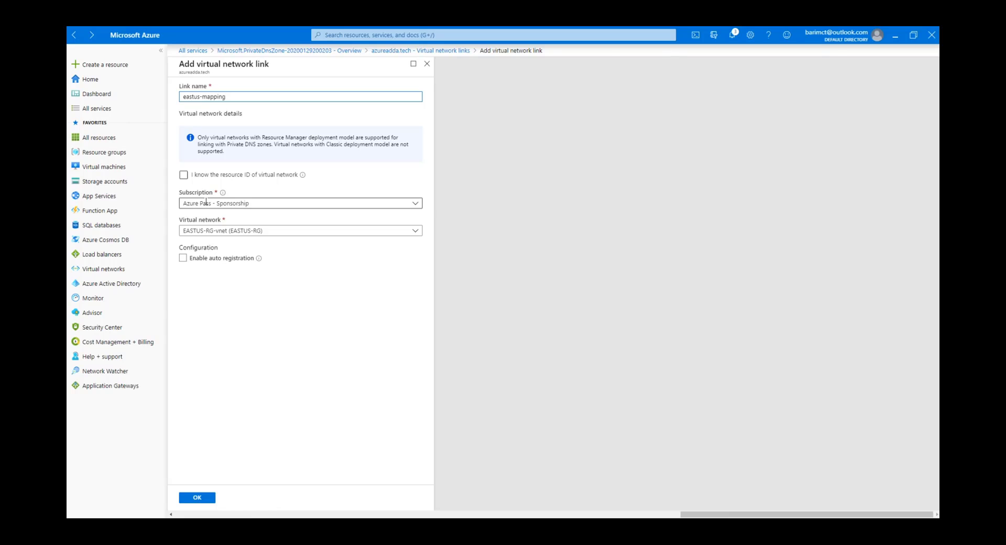
click(183, 258)
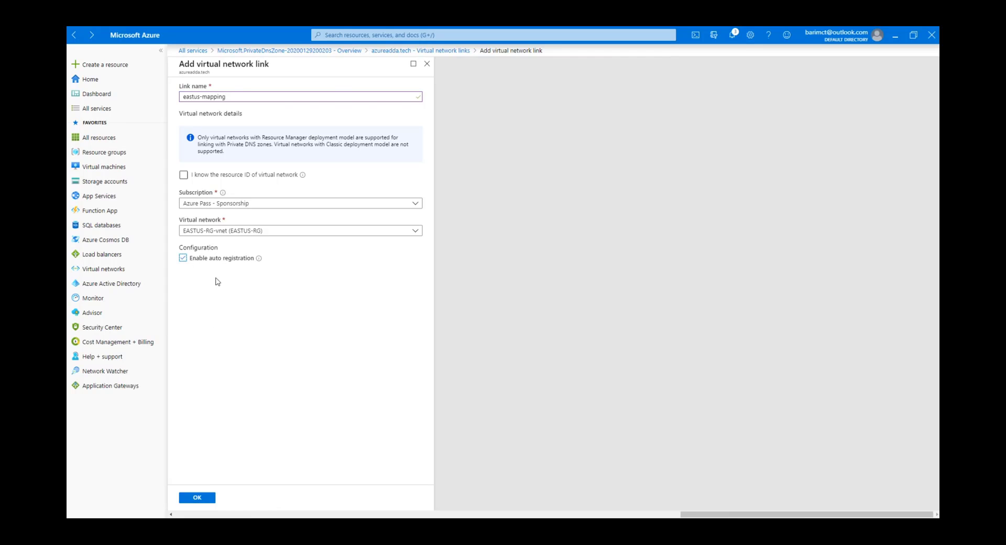
click(198, 497)
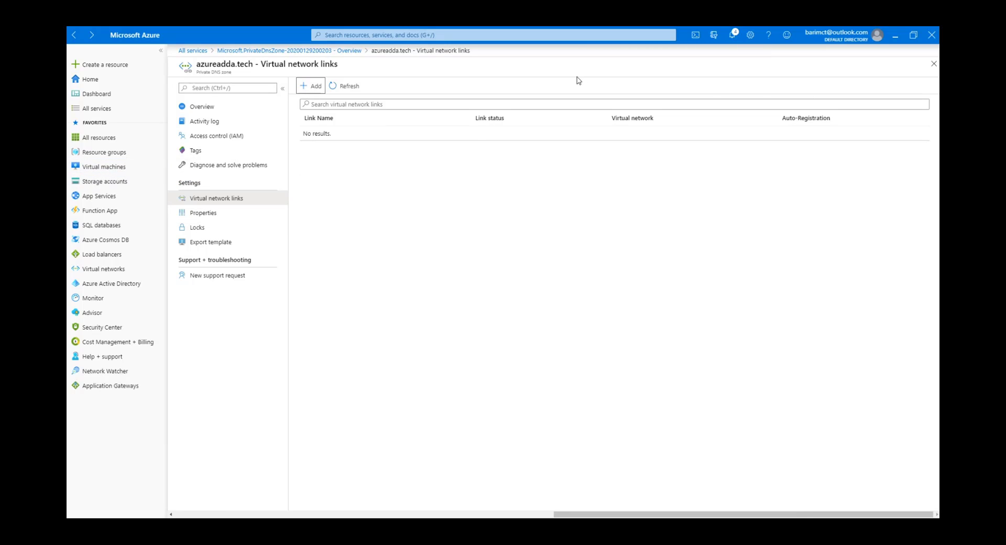
click(732, 37)
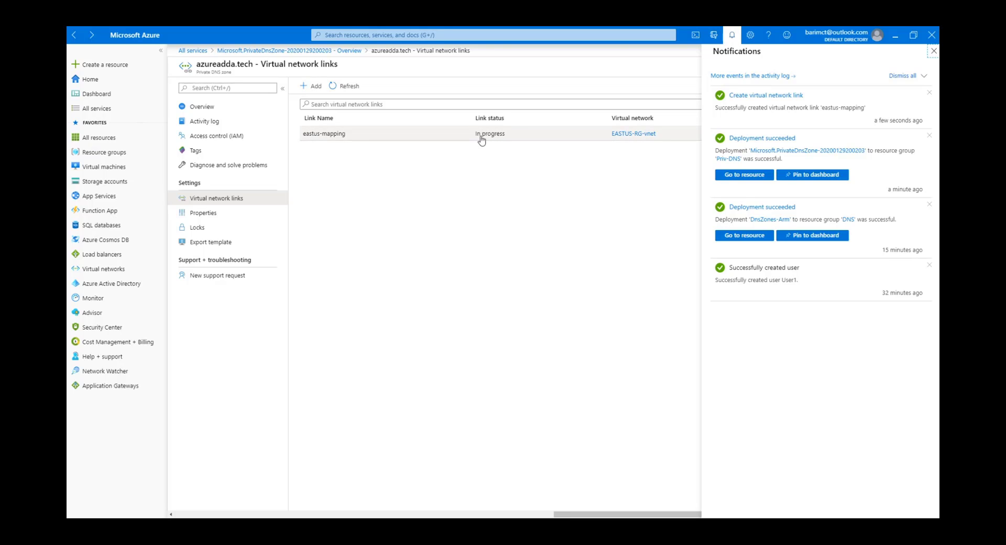
click(404, 184)
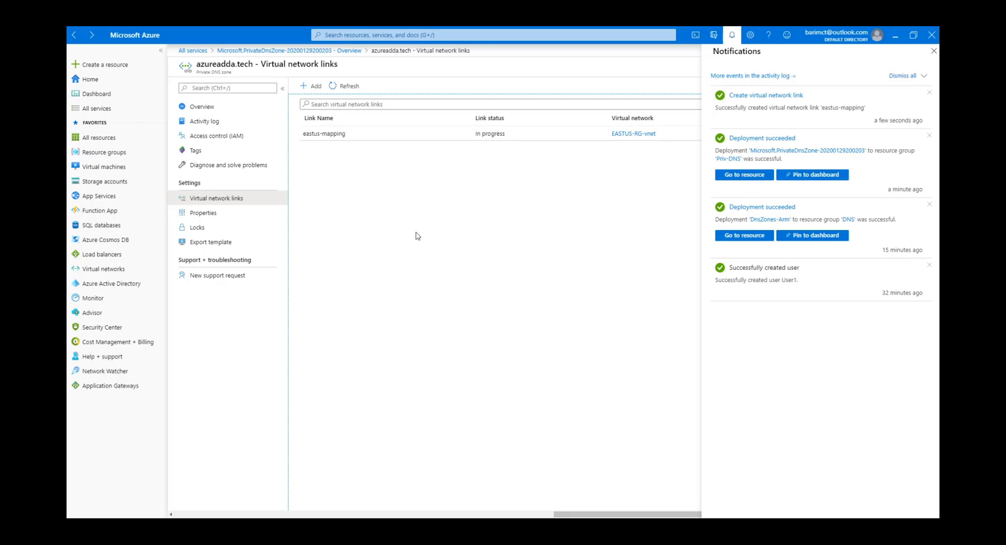
Step: Start creating a virtual machine in the EASTUS-RG resource group and name it eastus-vm1
click(102, 167)
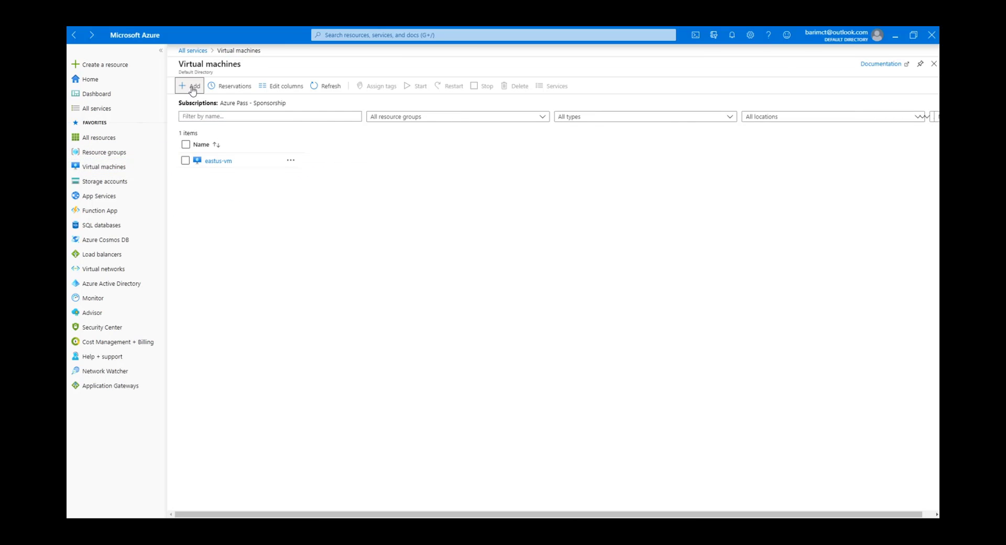
key(Return)
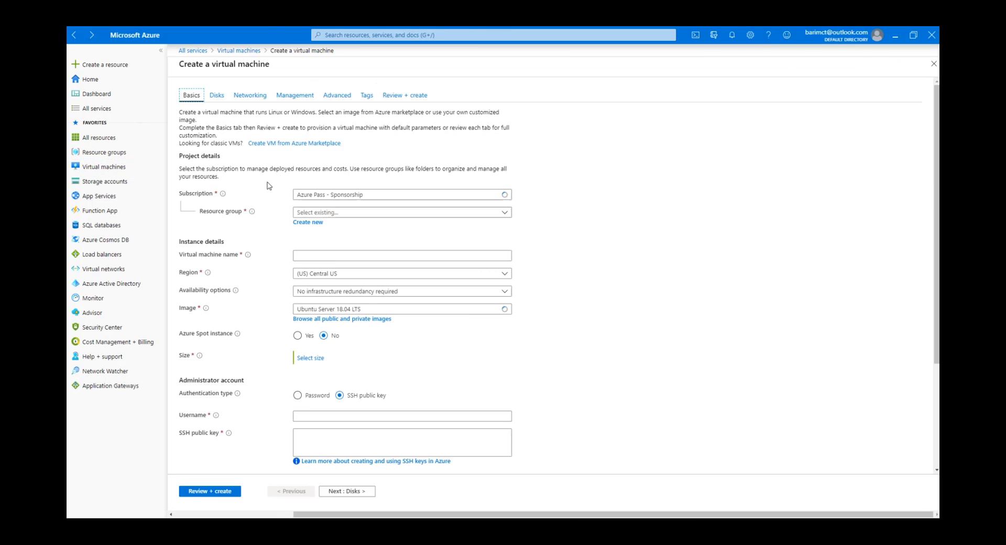
click(351, 210)
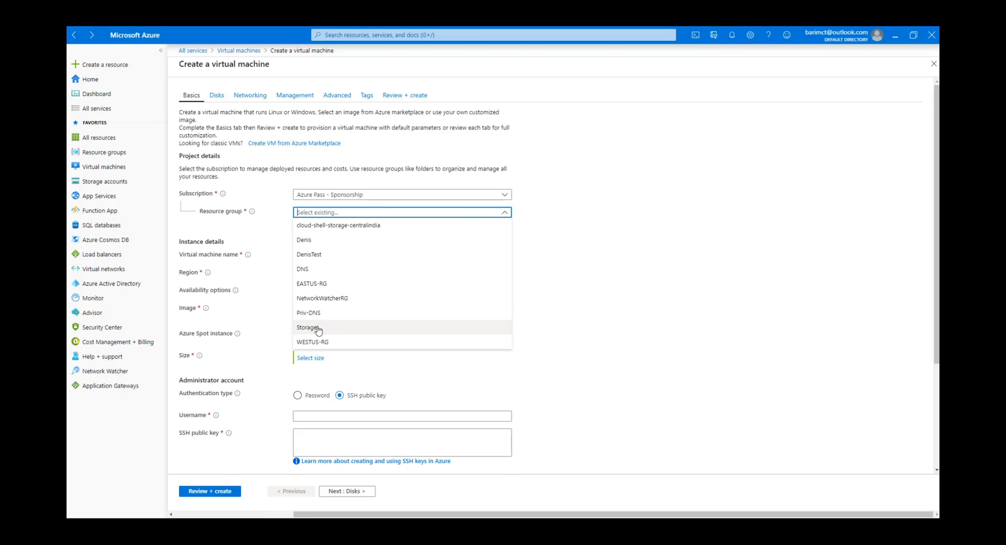
click(310, 286)
click(316, 256)
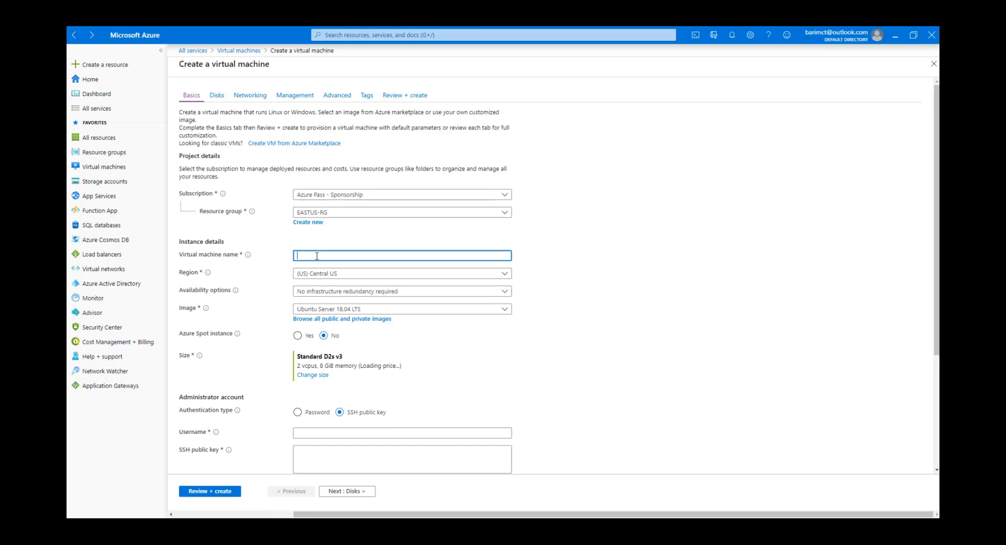
text(EAST)
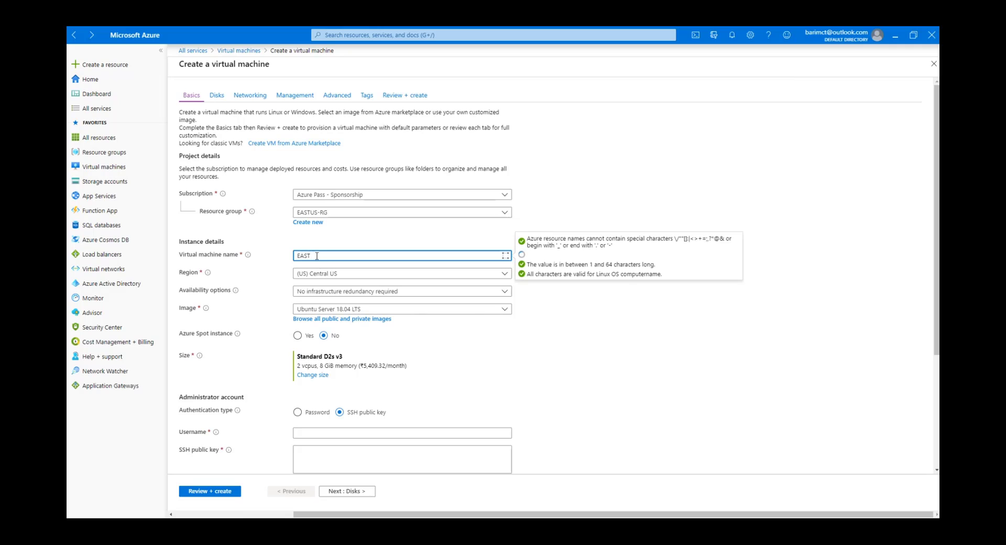
key(BackSpace)
key(BackSpace)
key(BackSpace)
text(eas)
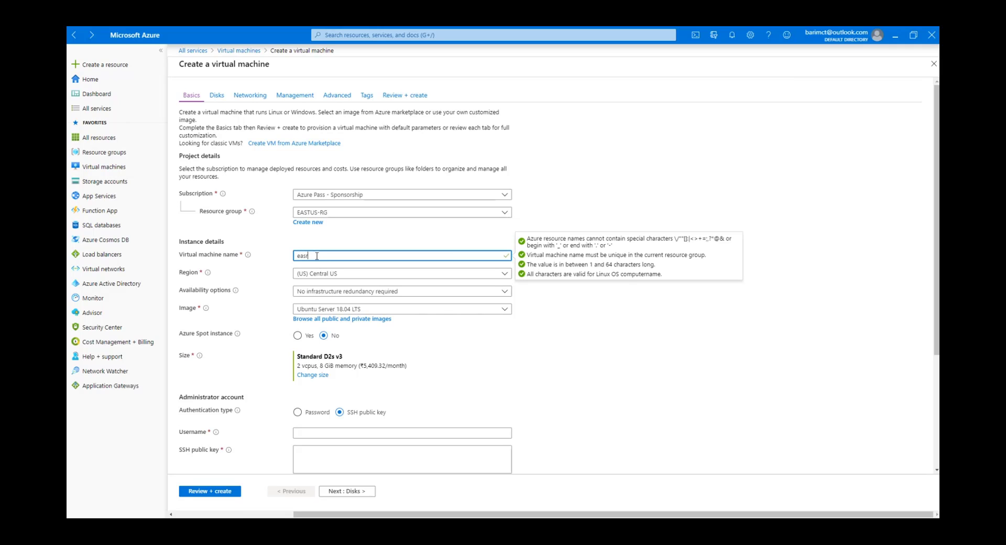
text(tus-vm1)
Step: Set the virtual machine's region to (US) East US and its image to Windows Server 2016 Datacenter
click(351, 272)
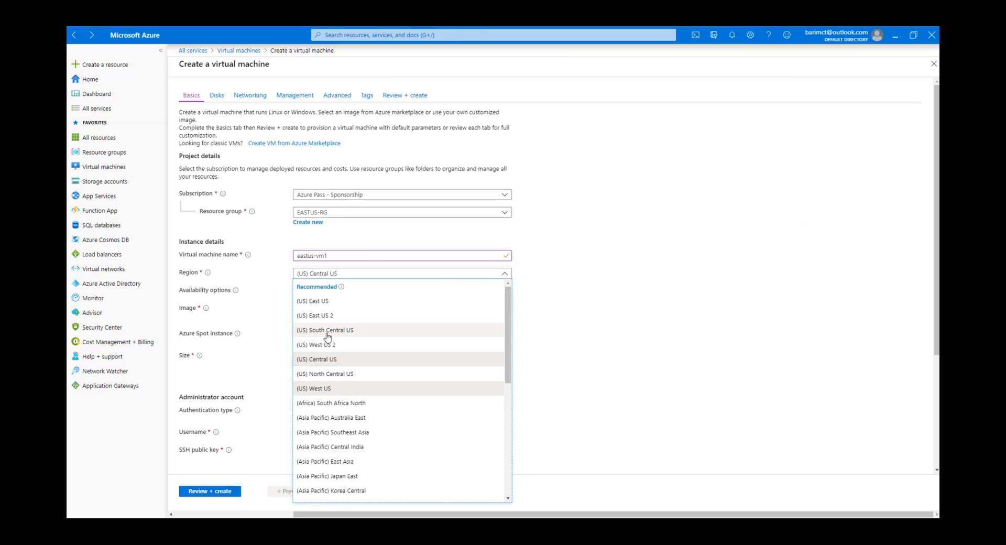
click(327, 302)
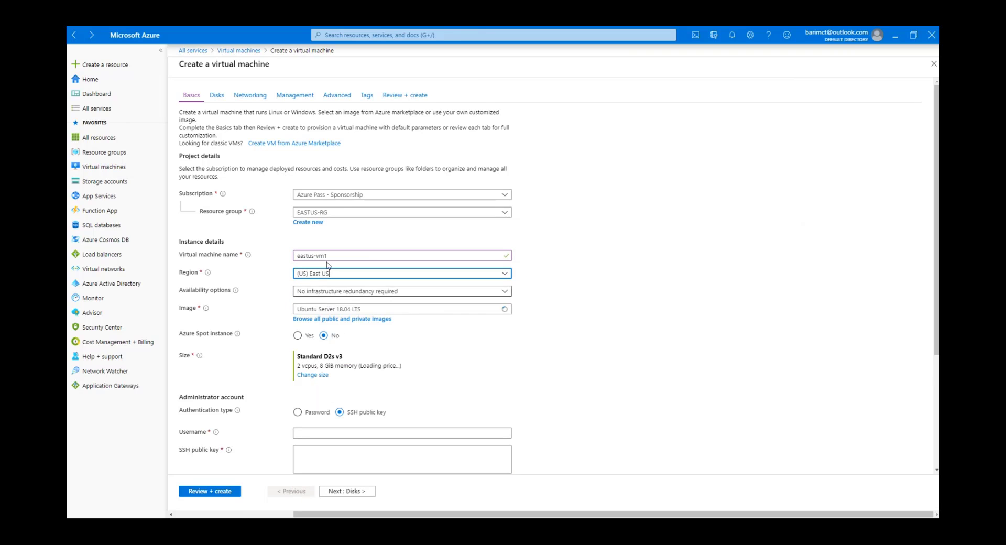
click(380, 309)
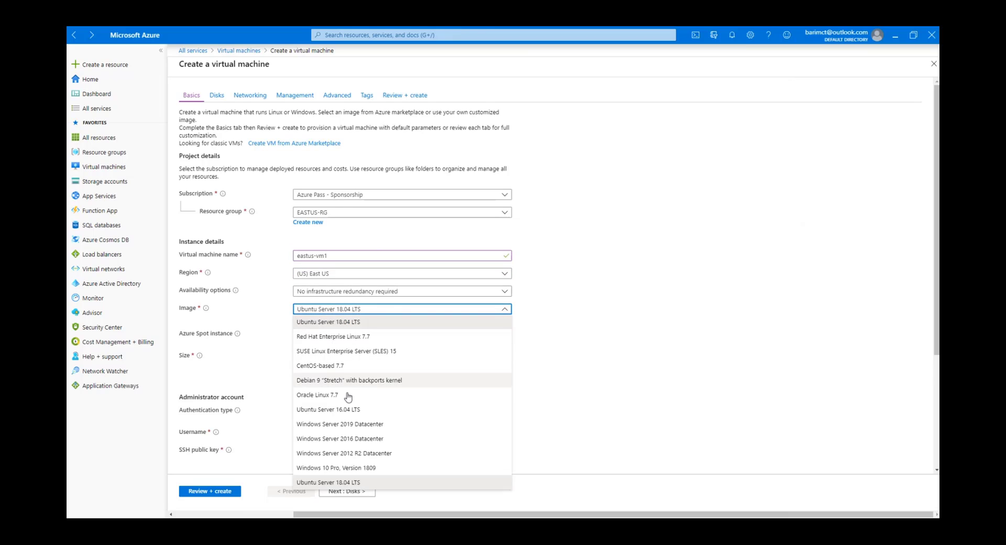
click(354, 443)
Step: Change the virtual machine's size to D2s_v3
click(312, 375)
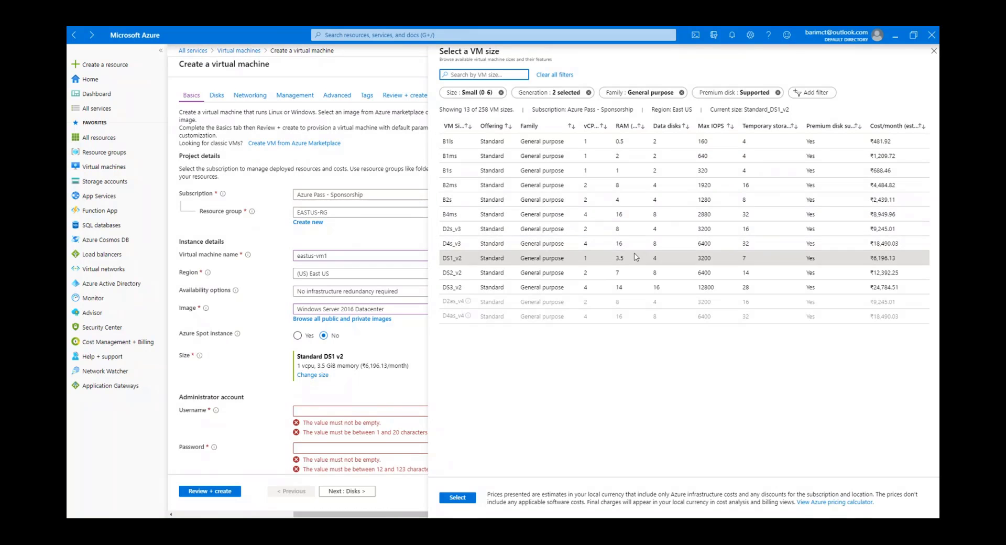
click(576, 231)
click(456, 496)
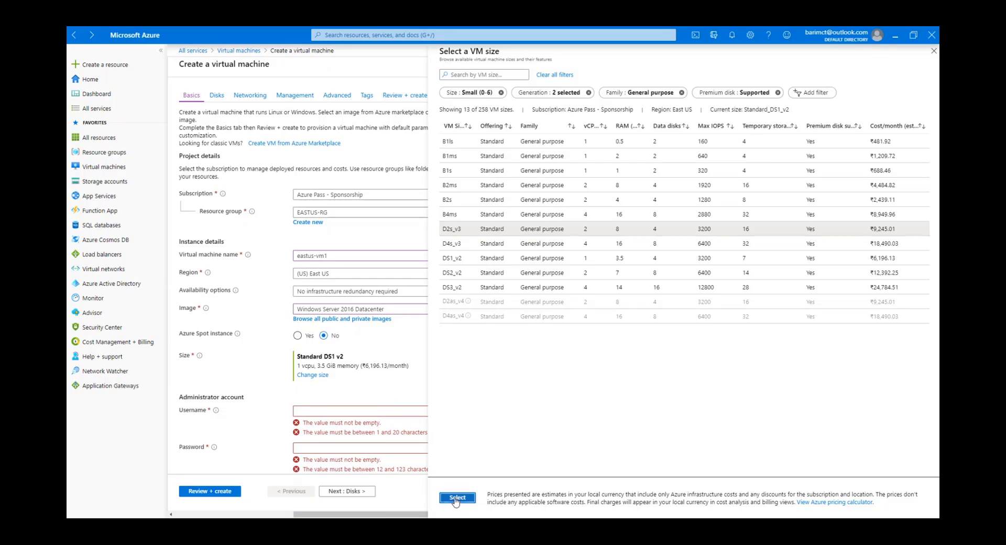
Step: Fill in the administrator account's username, password and password confirmation for the virtual machine
click(322, 410)
text(bari)
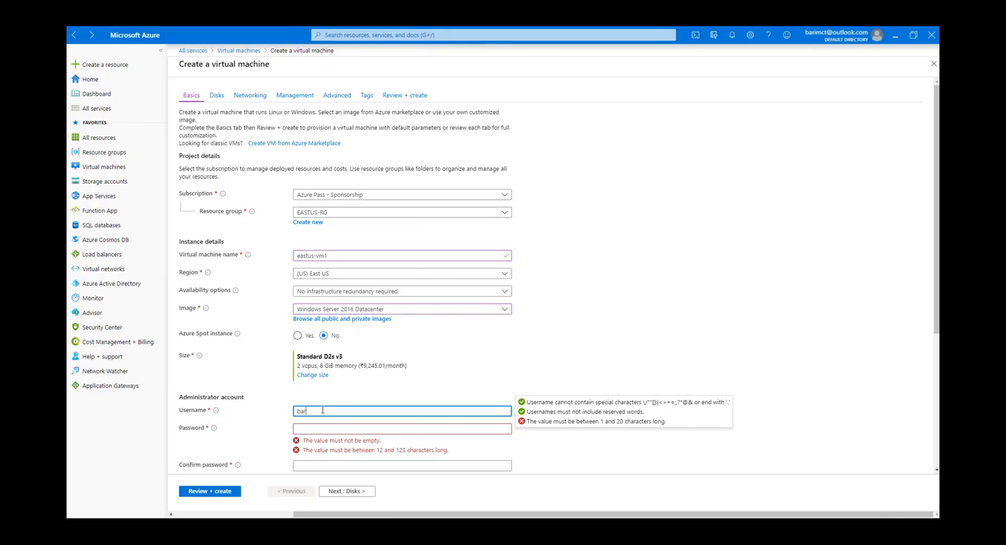
key(Tab)
text(P••••••)
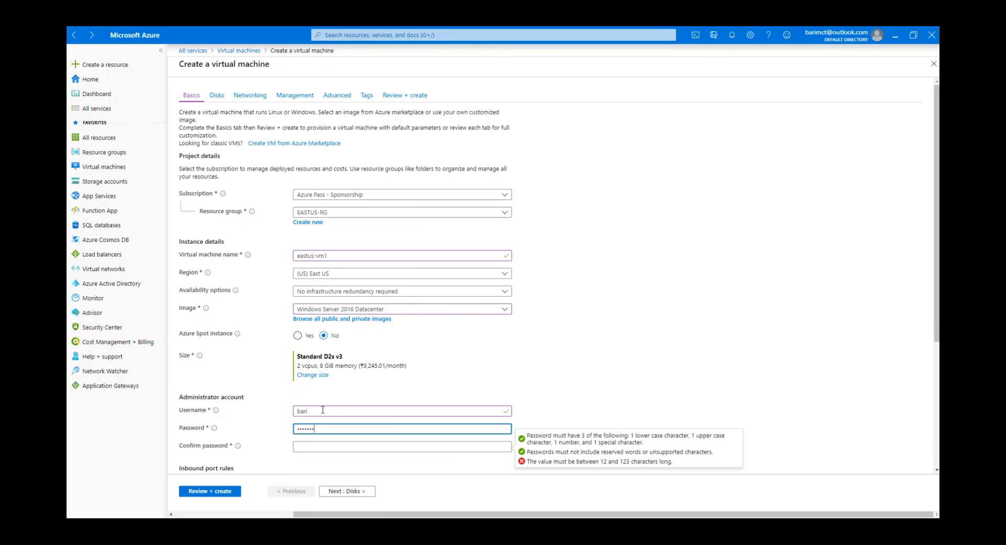
key(Tab)
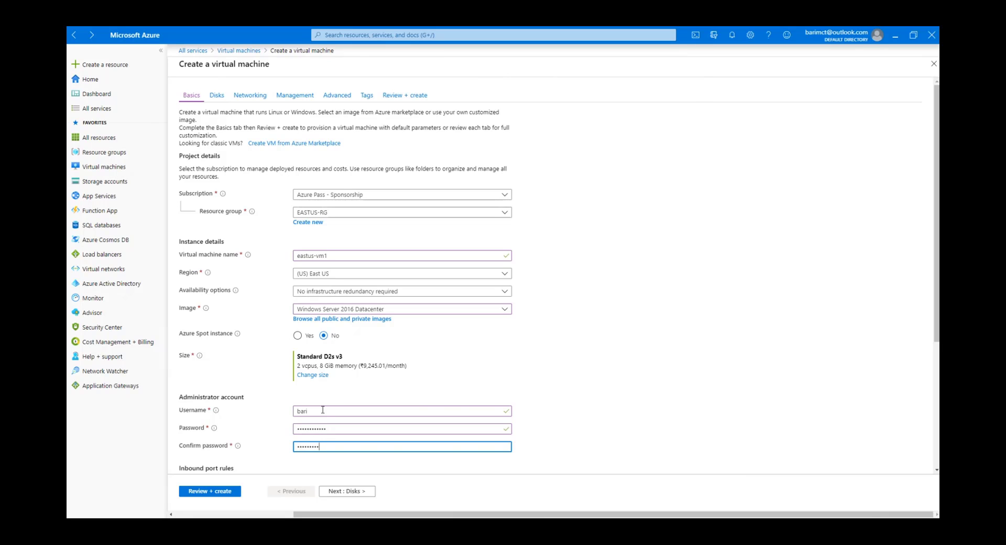
key(Tab)
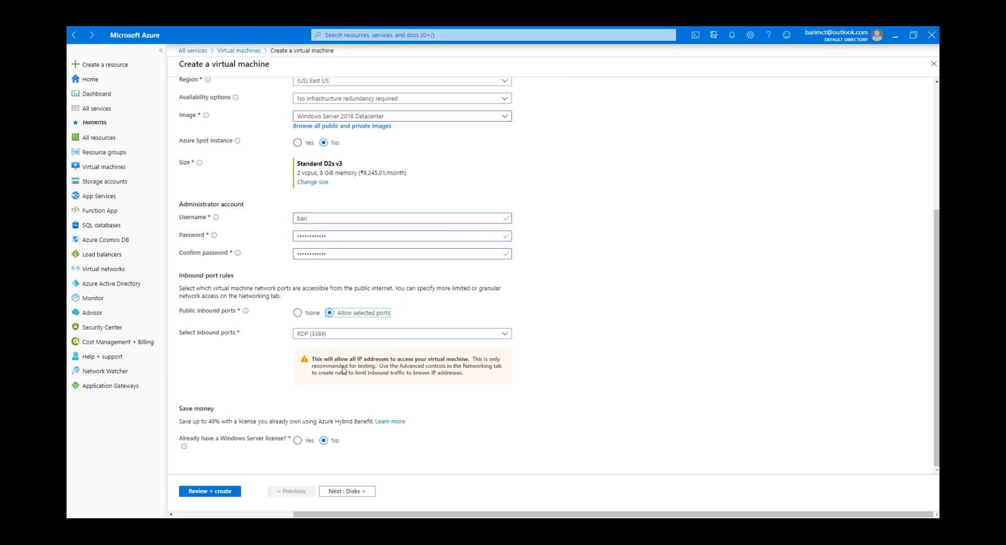
Step: Keep the default disks, select EASTUS-RG-vnet as the virtual network, and turn off boot diagnostics
click(348, 491)
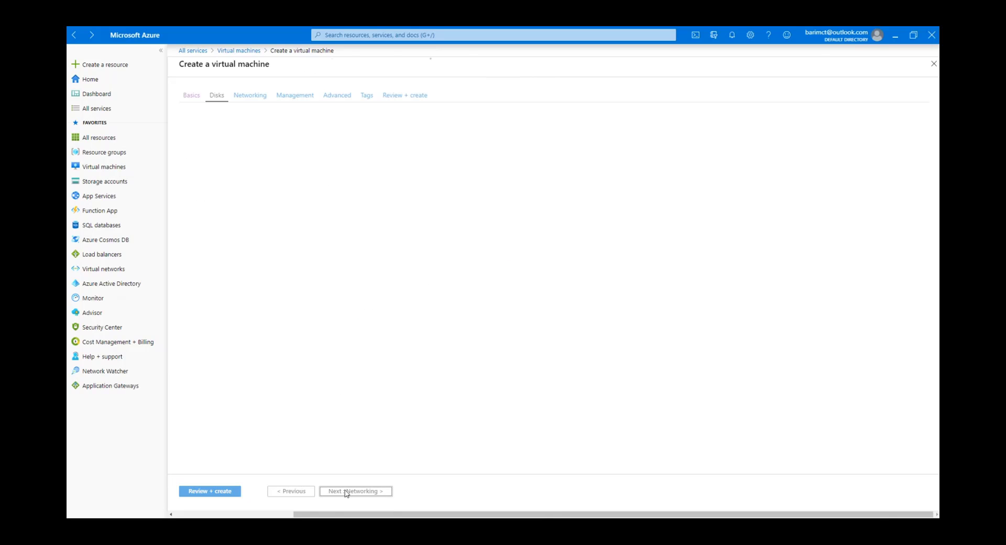
click(355, 492)
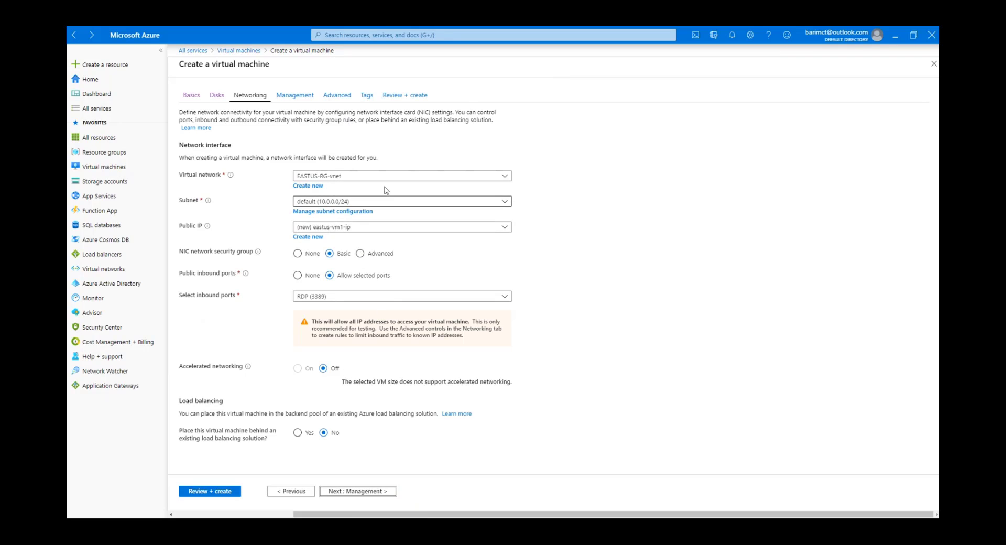
click(388, 176)
click(351, 203)
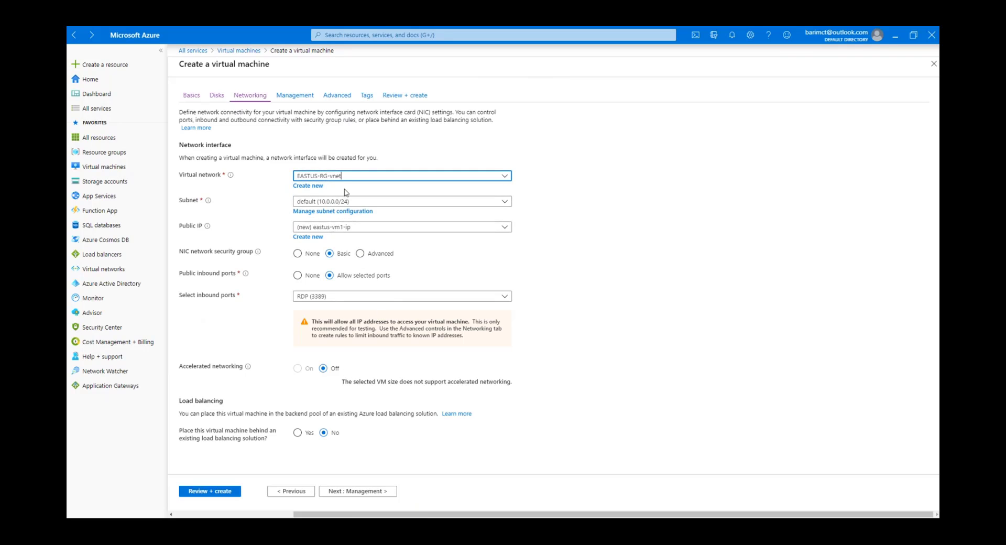
click(349, 178)
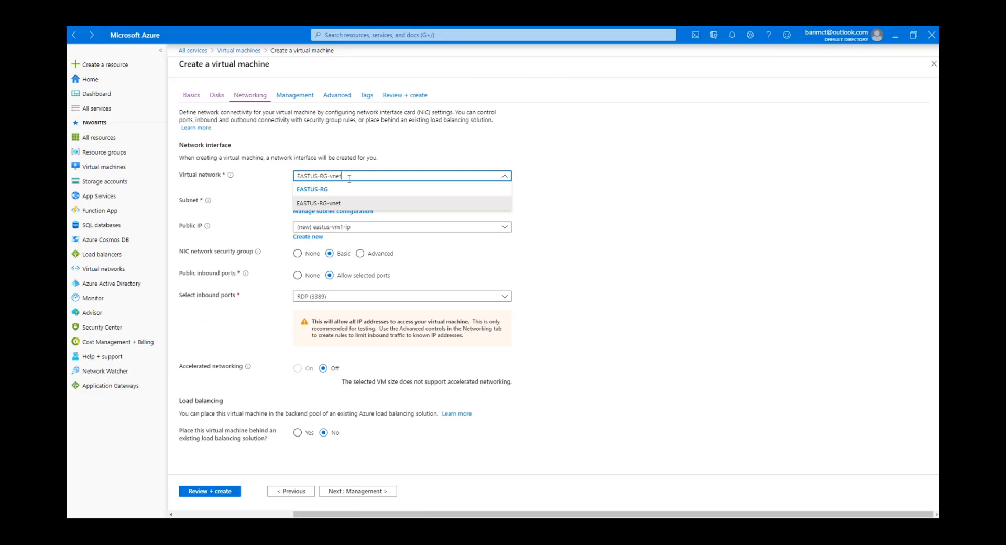
click(338, 205)
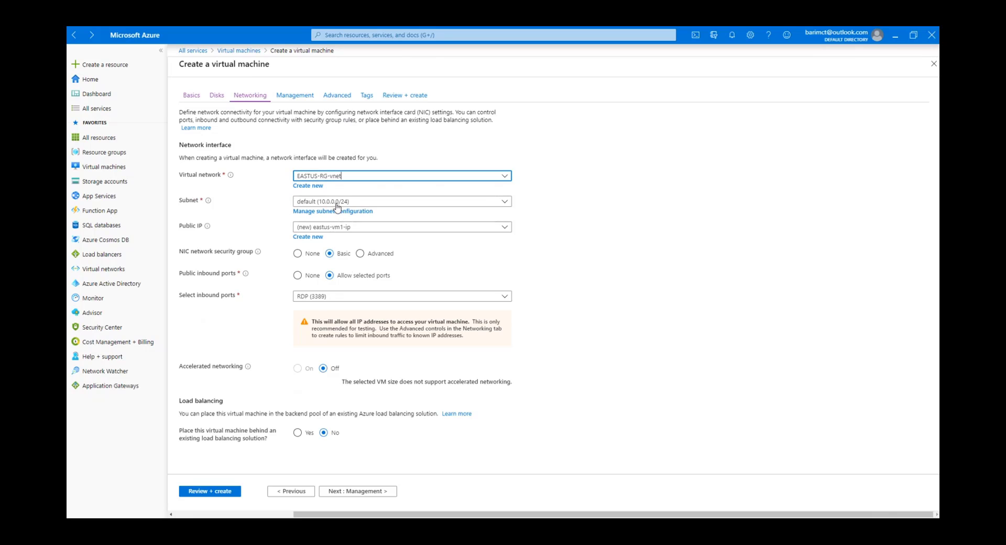
click(369, 493)
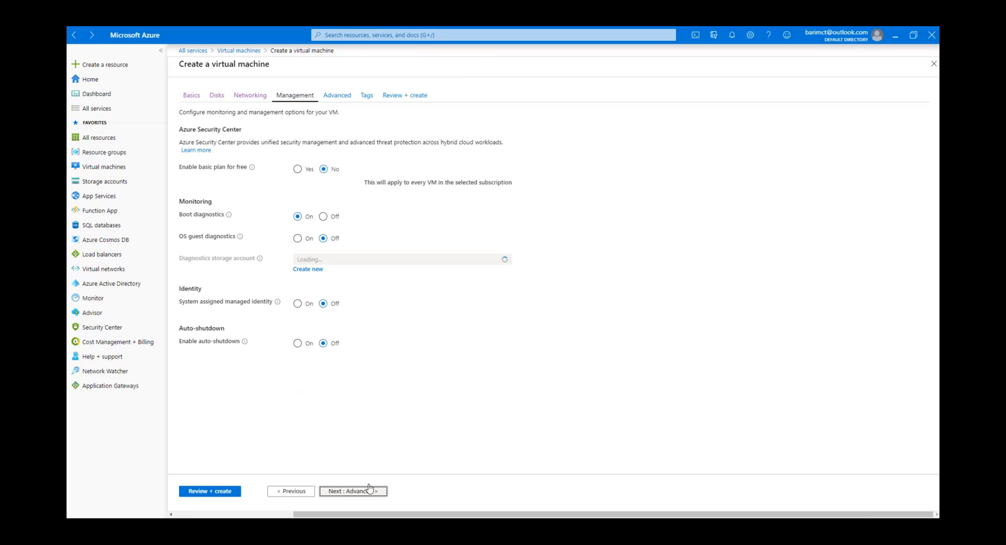
click(329, 210)
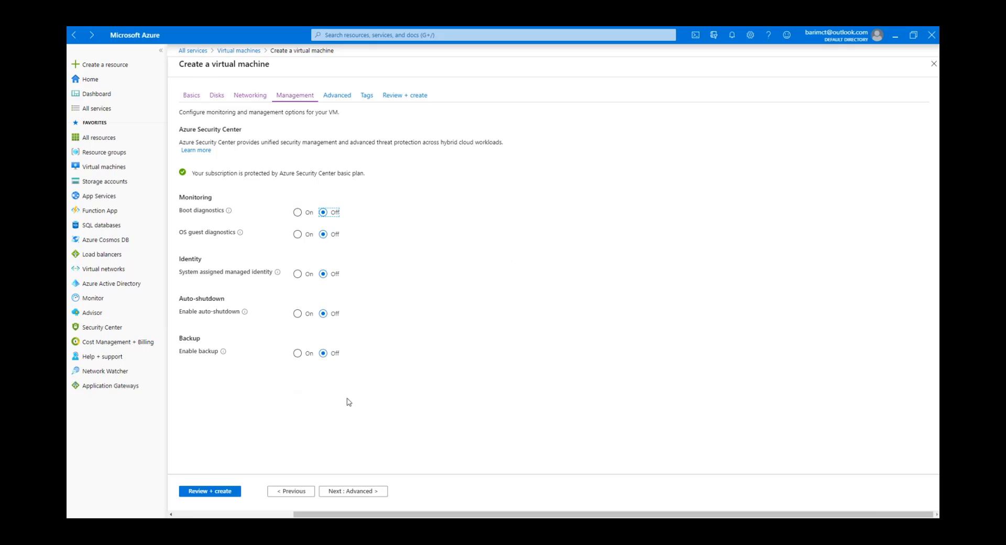
Step: Create the virtual machine with the remaining default settings and open the deployed resource
click(369, 492)
click(368, 493)
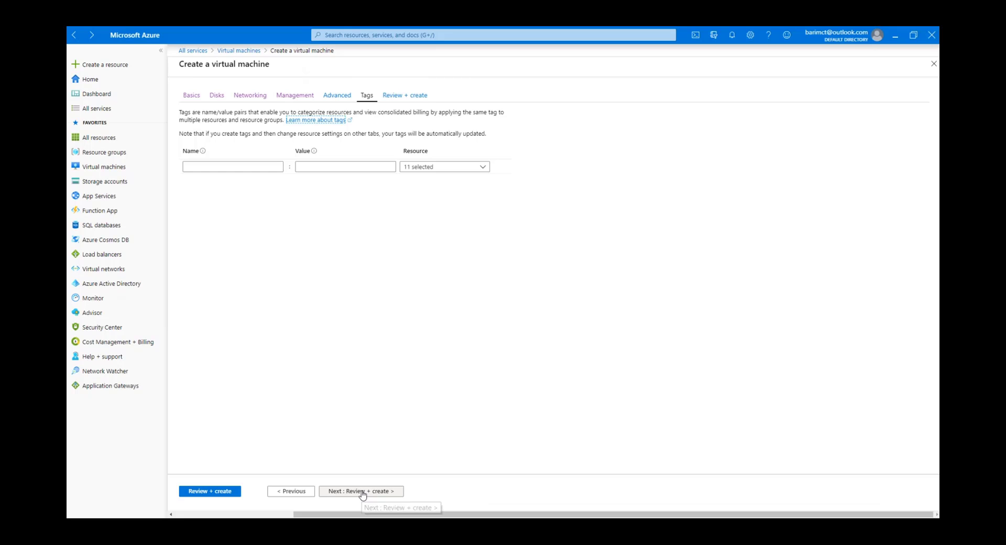
click(363, 494)
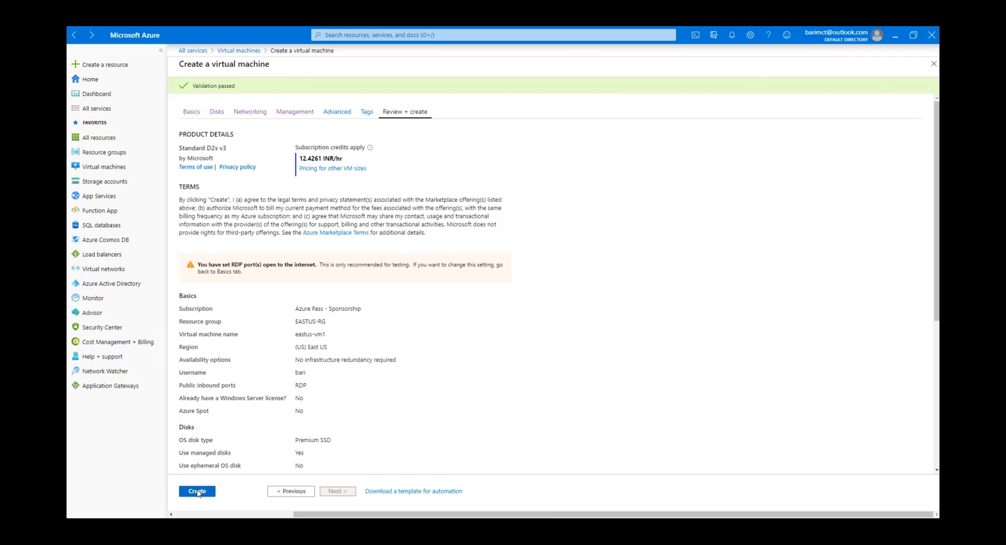
click(198, 491)
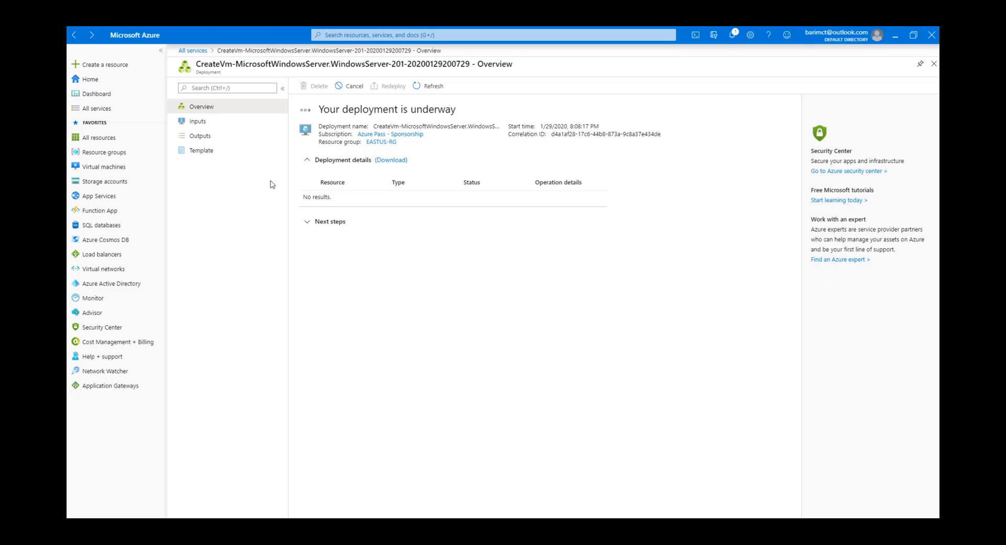
click(310, 223)
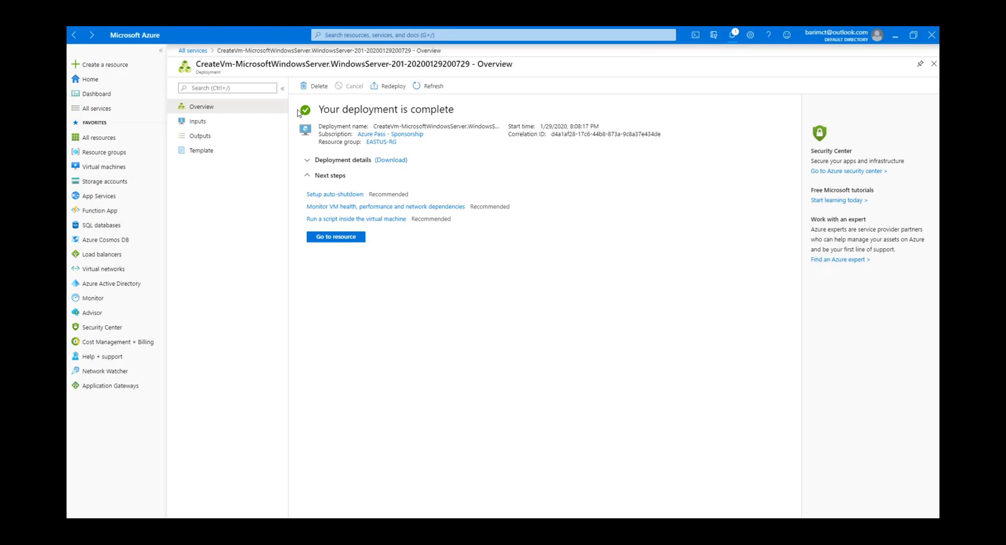
click(336, 239)
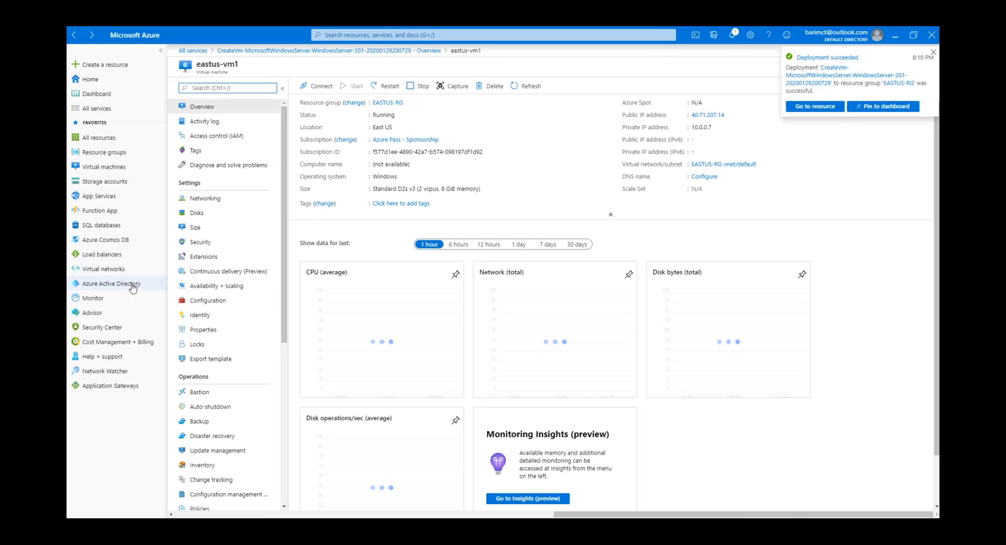
Step: Search for dns and open the azureadda.tech private DNS zone to check its auto-registered records
click(411, 36)
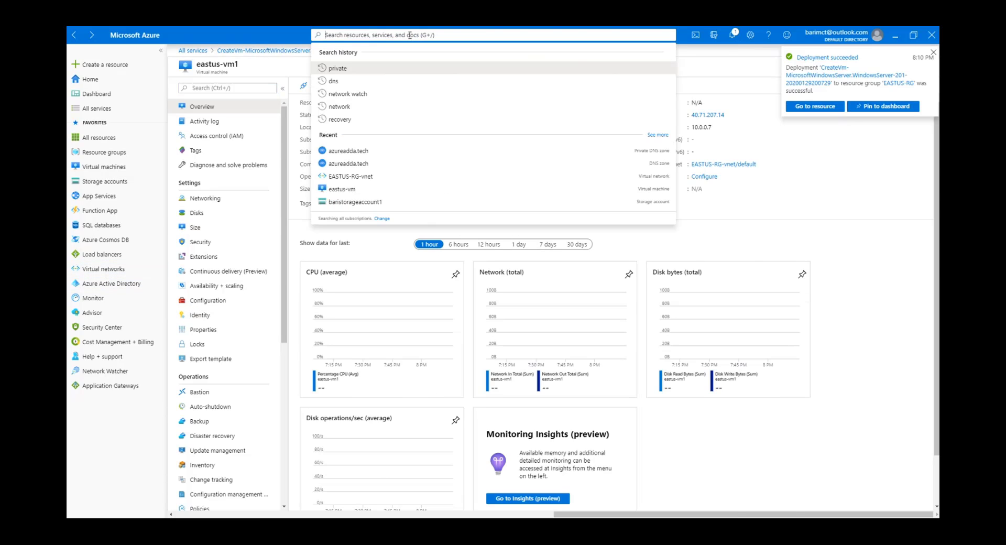
text(dns)
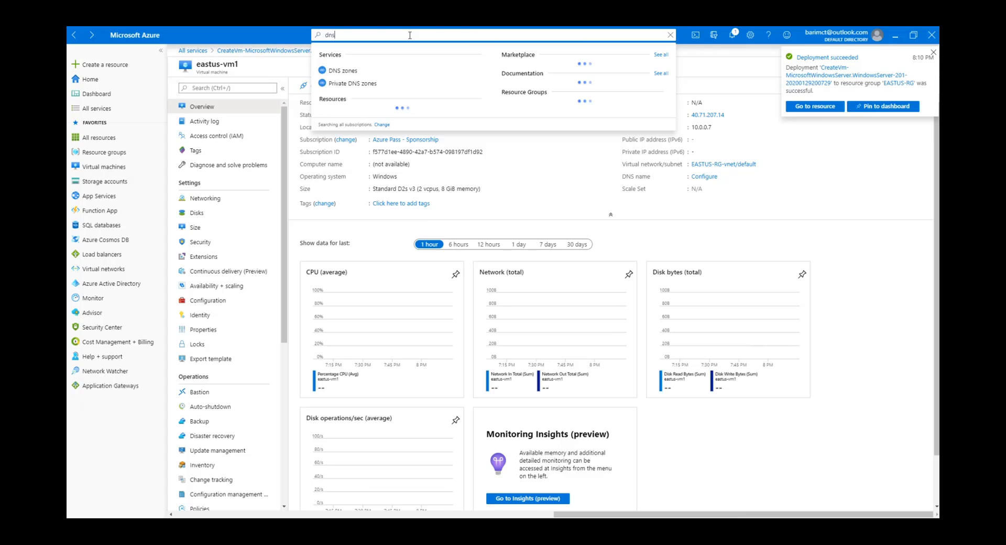
click(352, 83)
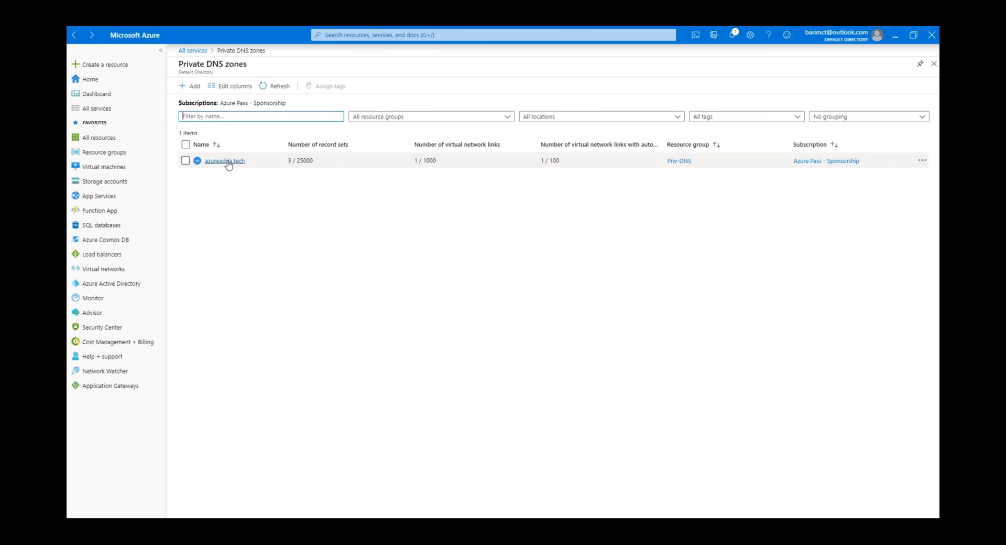
click(223, 161)
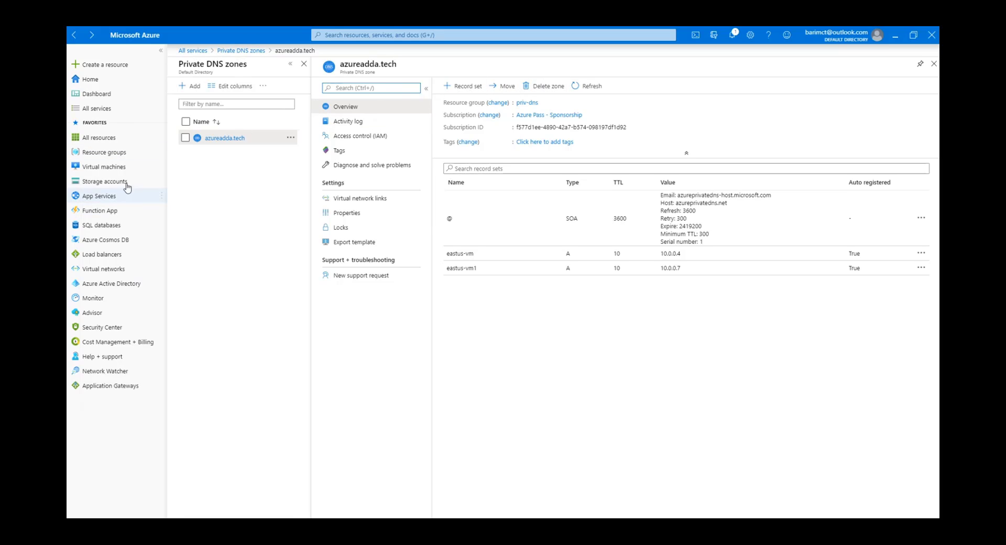
Step: Open the eastus-vm1 virtual machine from the virtual machines list and copy its public IP address
click(97, 166)
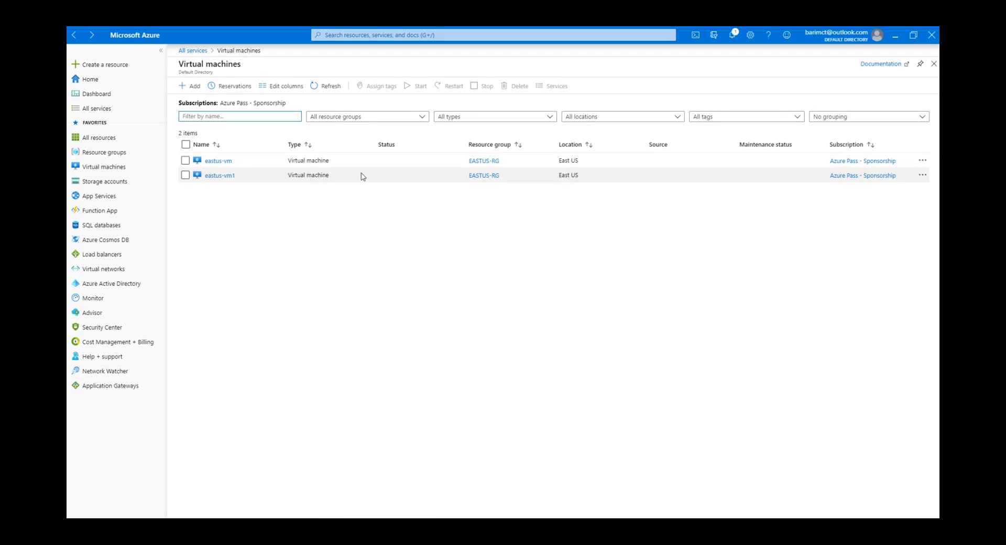
click(215, 177)
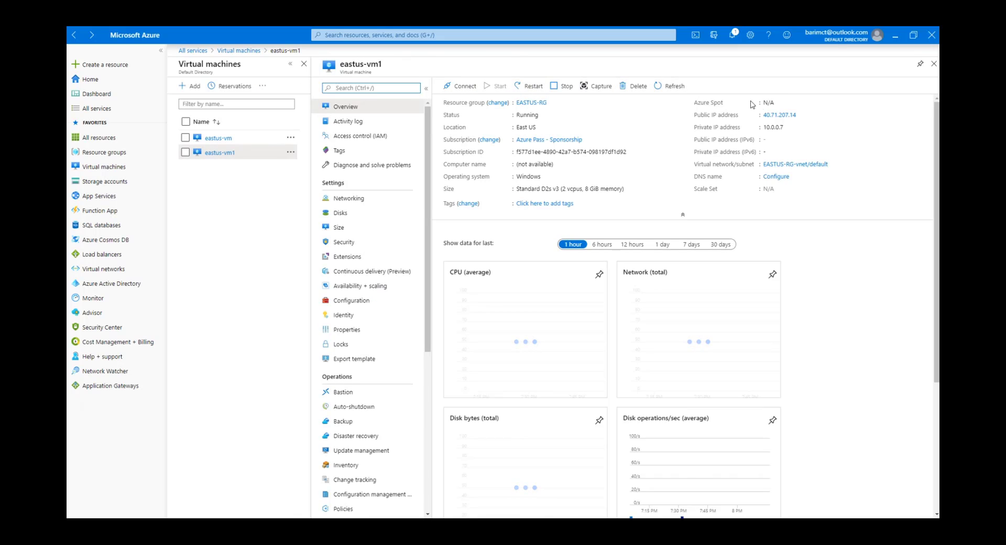
click(802, 114)
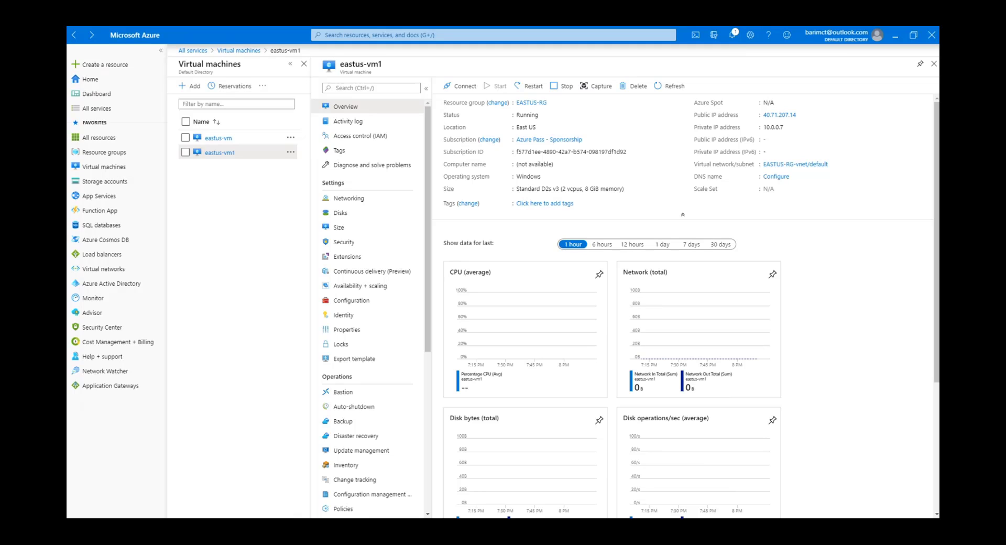
Step: Check the private IP address in the eastus-vm overview, minimizing the remote desktop session and returning to it
click(226, 137)
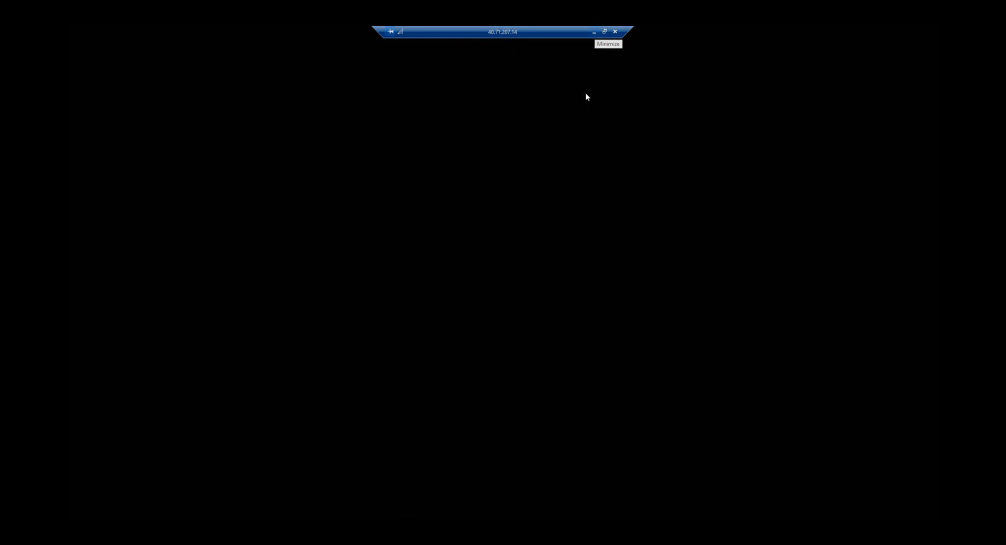
click(595, 33)
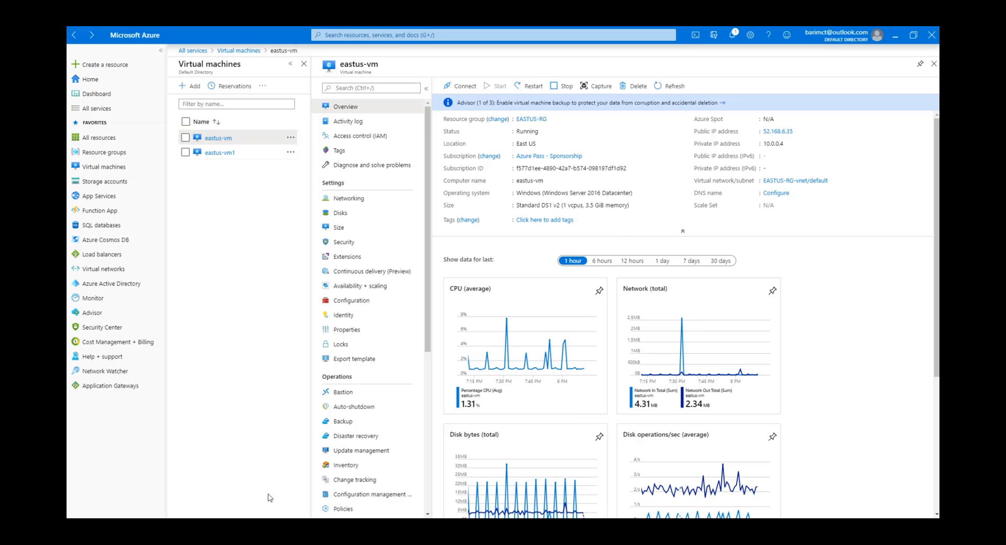
key(ctrl+slash)
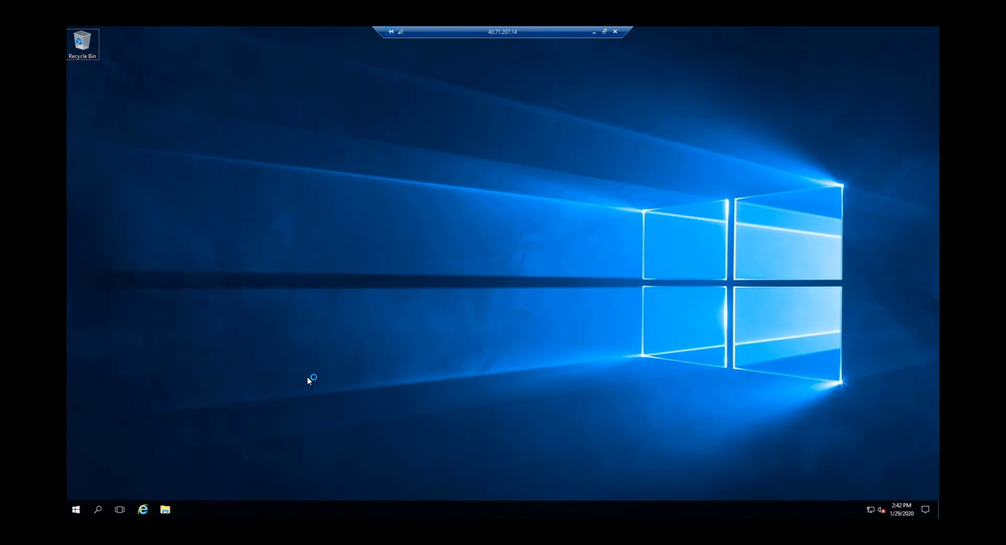
Step: Open a command prompt in the remote session, run nslookup eastus-vm.azureadda.tech, and examine the resolved name
key(super+r)
text(cmd)
key(Return)
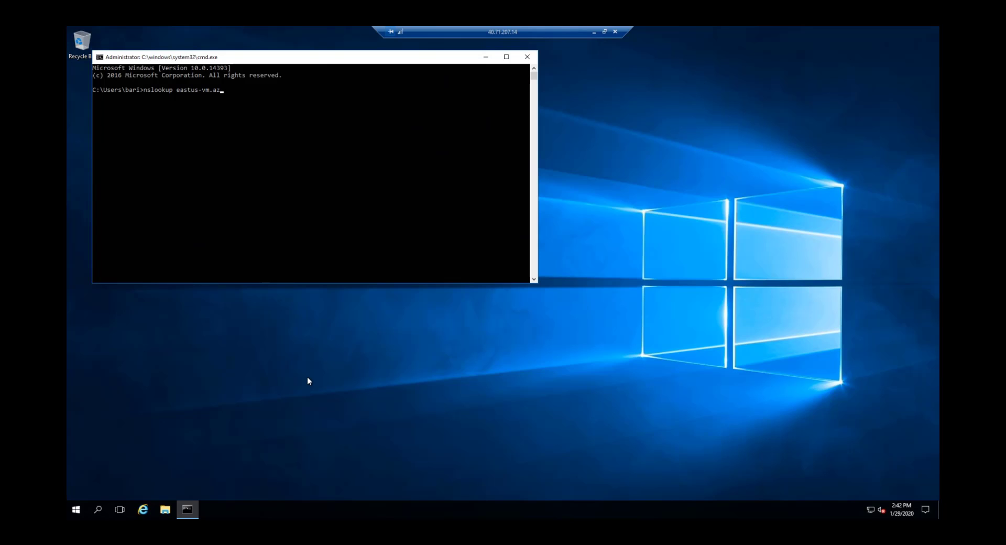
text(dda.te)
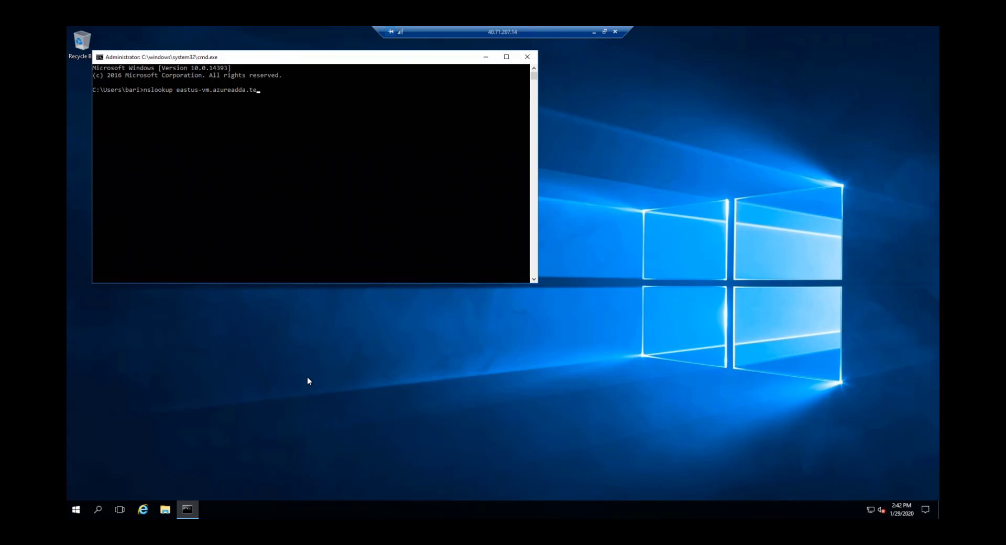
text(ch)
key(Return)
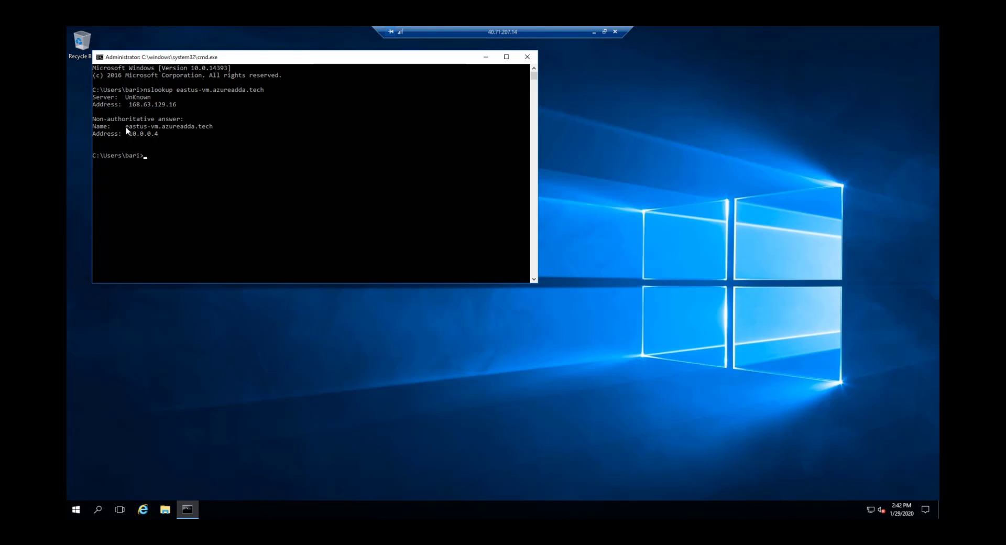
drag(126, 127, 213, 130)
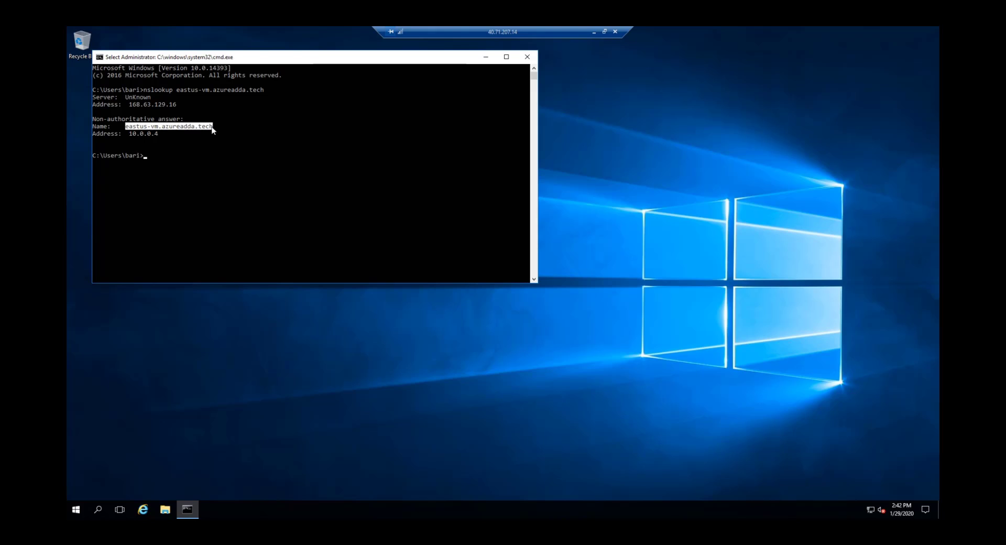
click(218, 177)
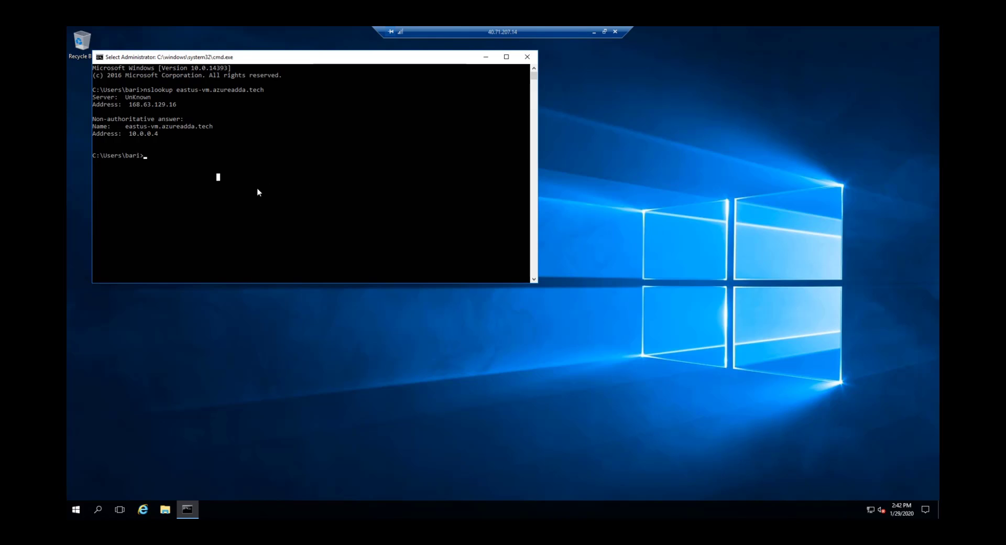
key(Escape)
Step: Run nslookup 10.0.0.4 as a reverse lookup and examine the returned host name
text(nslookup 10.0.0.4)
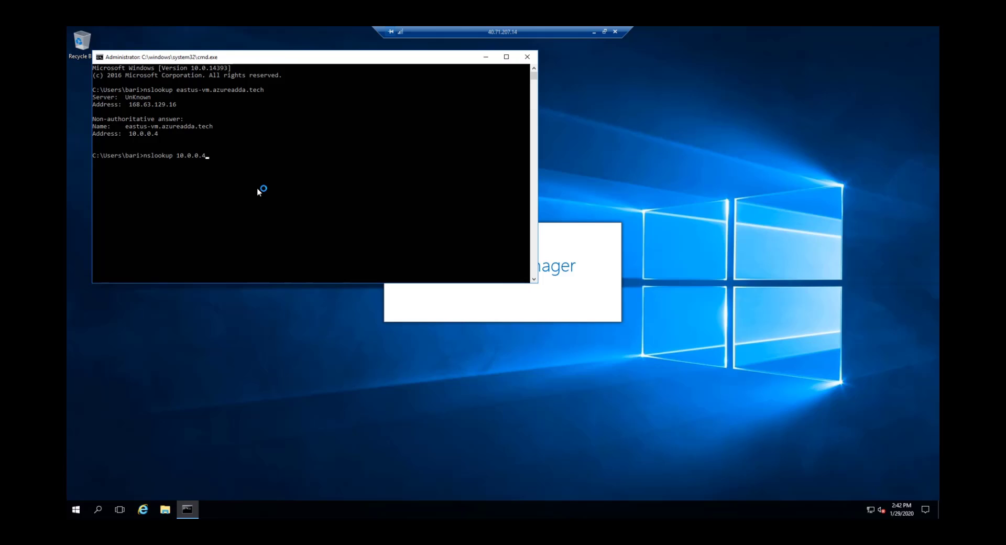
key(Return)
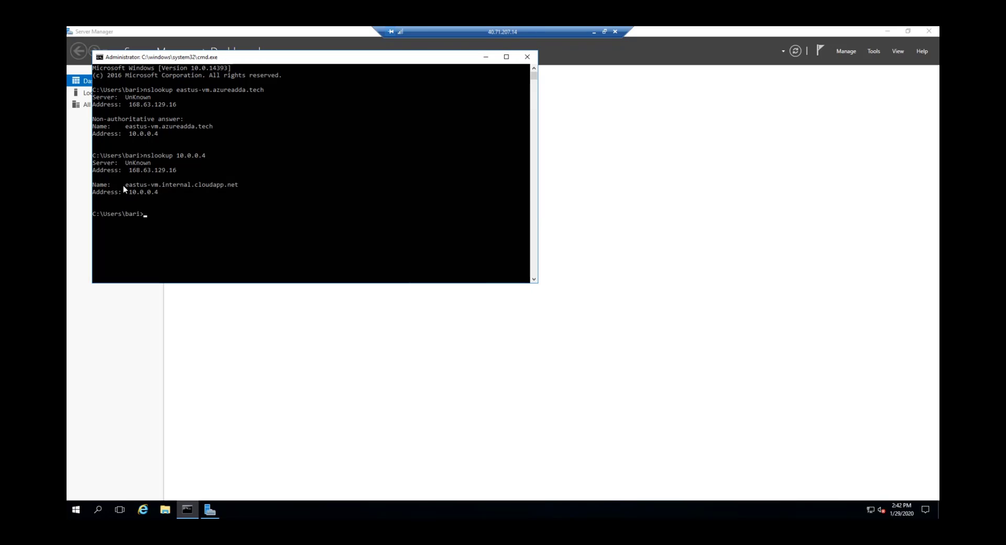
drag(123, 185, 179, 199)
click(258, 192)
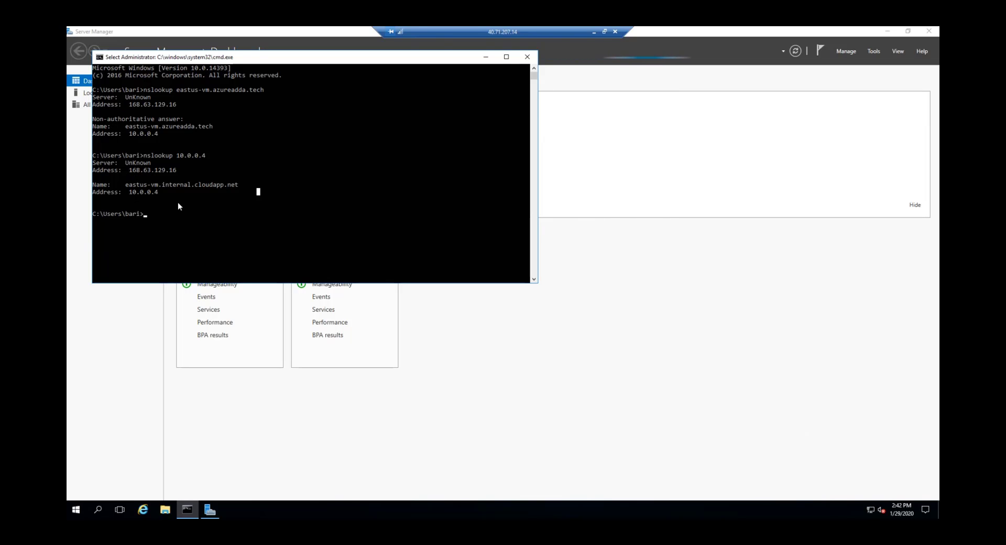
key(Escape)
Step: Repeat the reverse lookup nslookup 10.0.0.4 twice and compare the returned host names
key(Up)
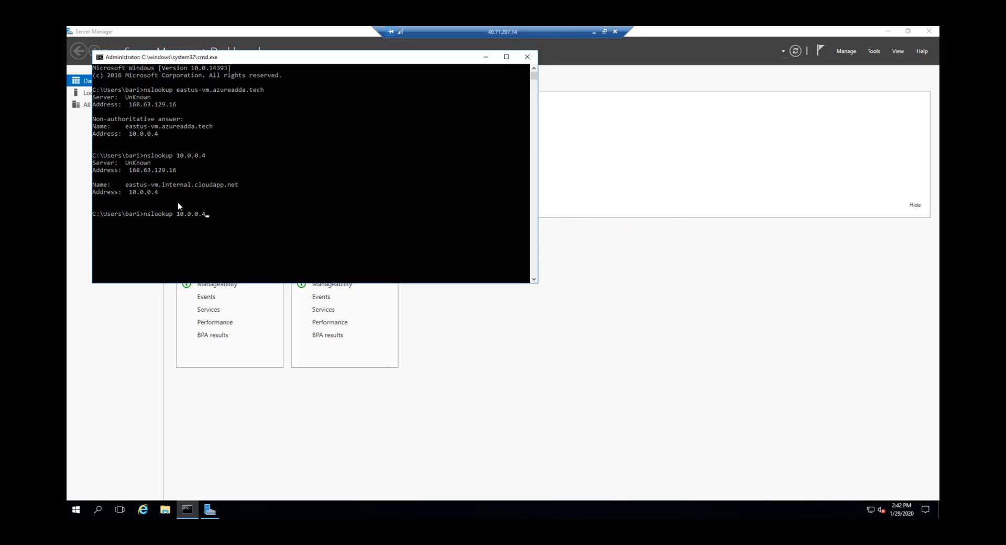
key(Return)
key(Up)
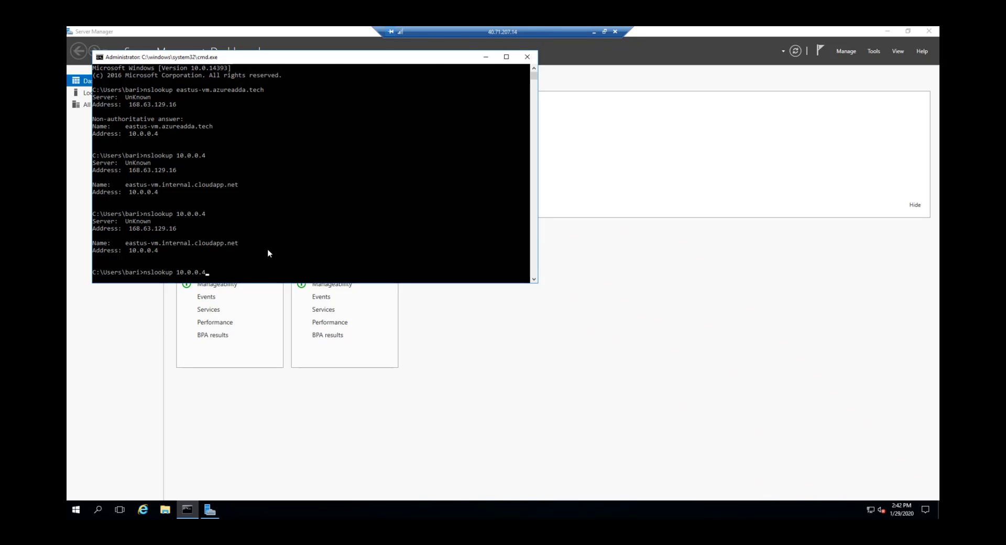
key(Return)
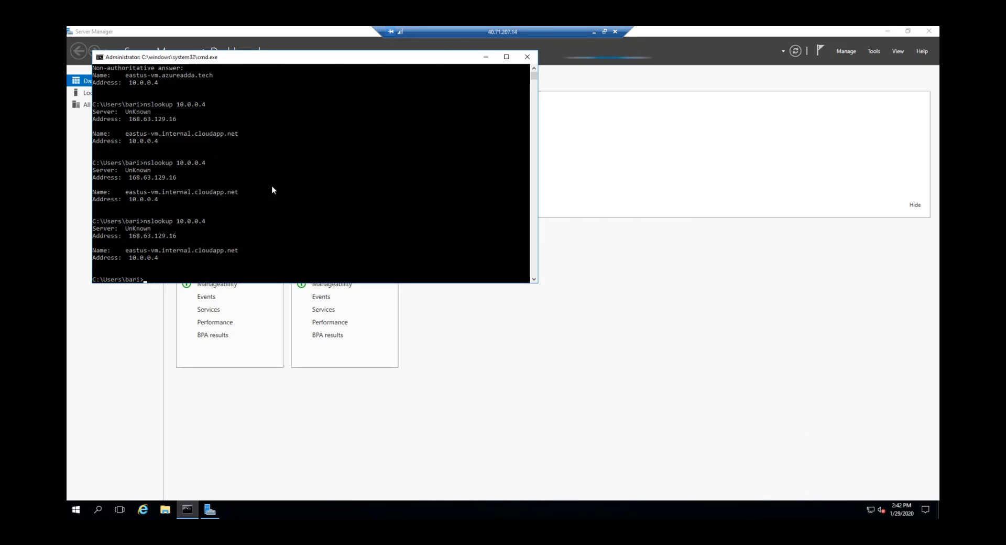
Step: Clear the partly entered lookup command and run hostname to identify the current machine
text(nsloo)
key(BackSpace)
key(BackSpace)
key(BackSpace)
key(BackSpace)
key(BackSpace)
key(BackSpace)
key(BackSpace)
key(BackSpace)
key(BackSpace)
key(BackSpace)
key(BackSpace)
key(BackSpace)
text(hostname)
key(Return)
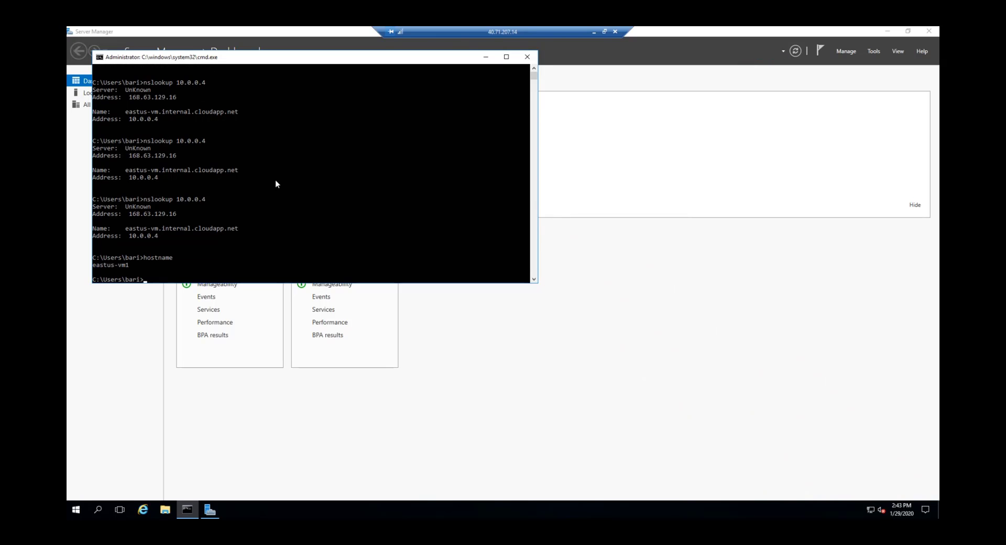
Step: Run nslookup eastus-vm1.azureadda.tech and examine the resolved name and address, briefly checking the portal before returning to the remote session
text(nsloo)
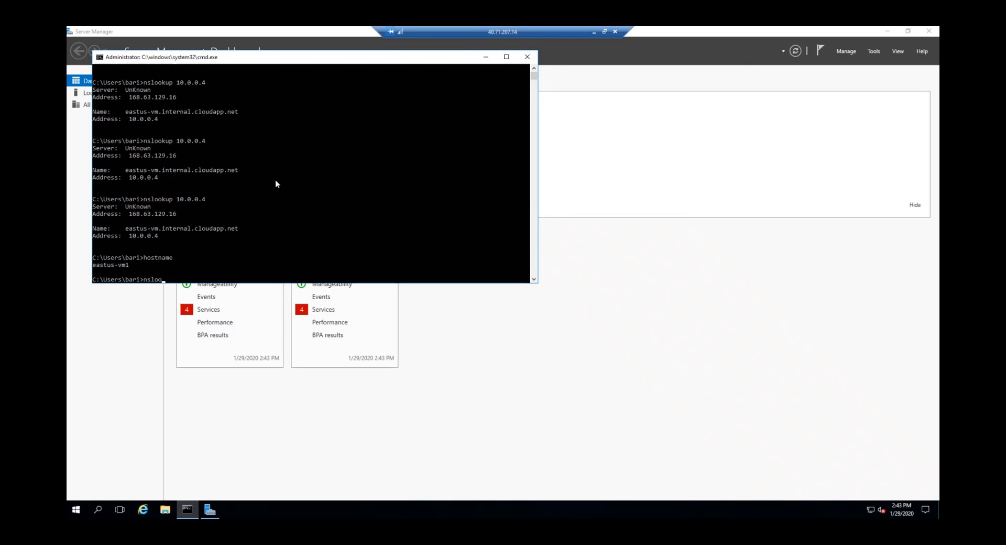
text(kup eastu)
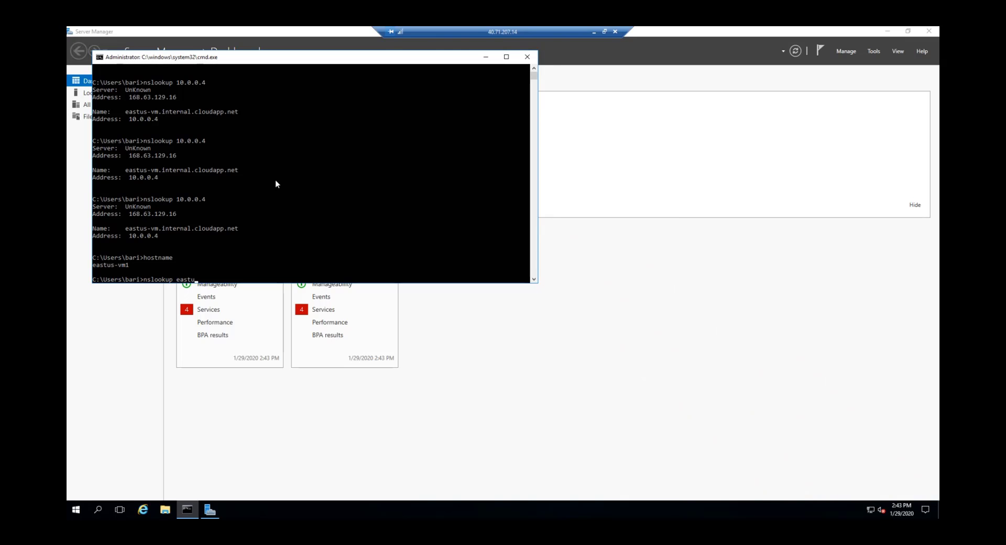
text(s-vm)
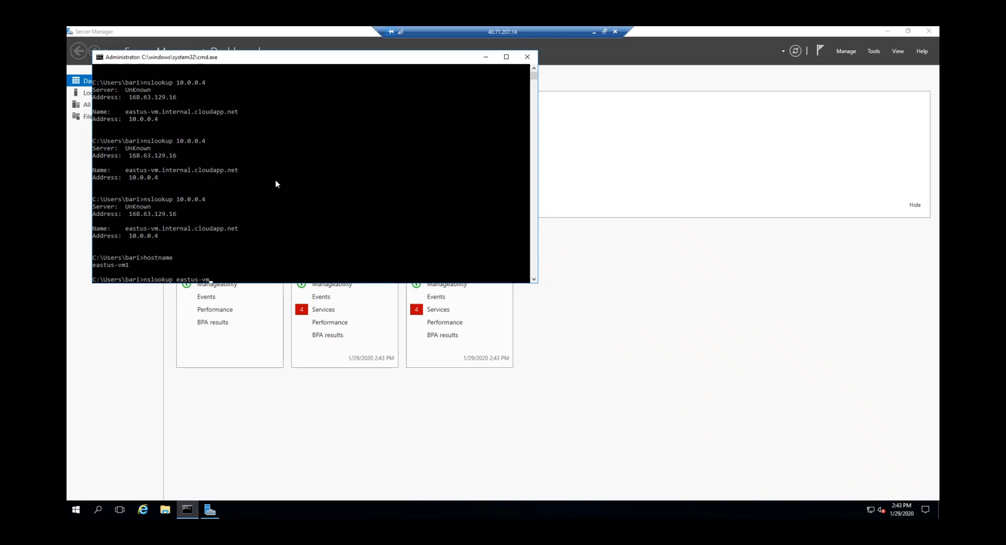
text(1.azureadda.tech)
key(Return)
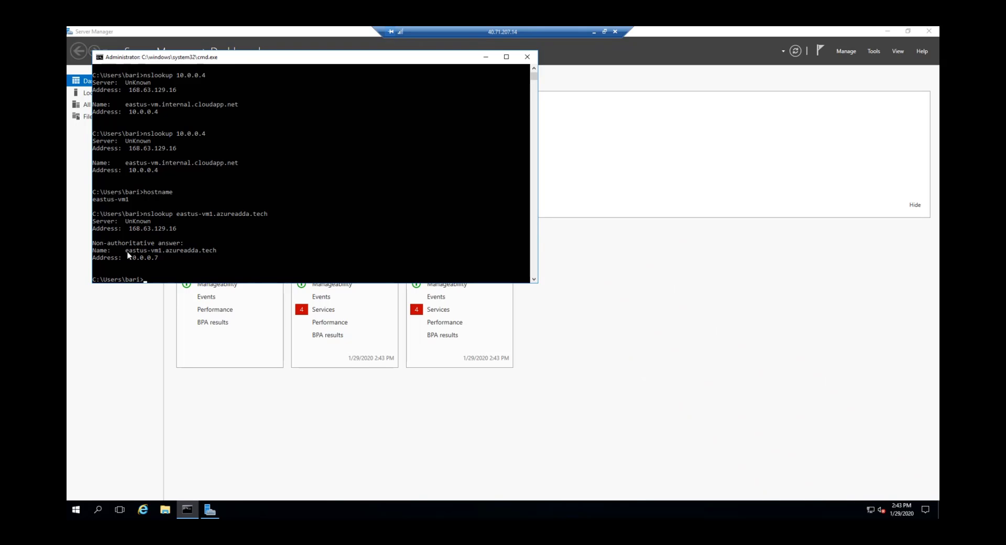
drag(125, 251, 216, 254)
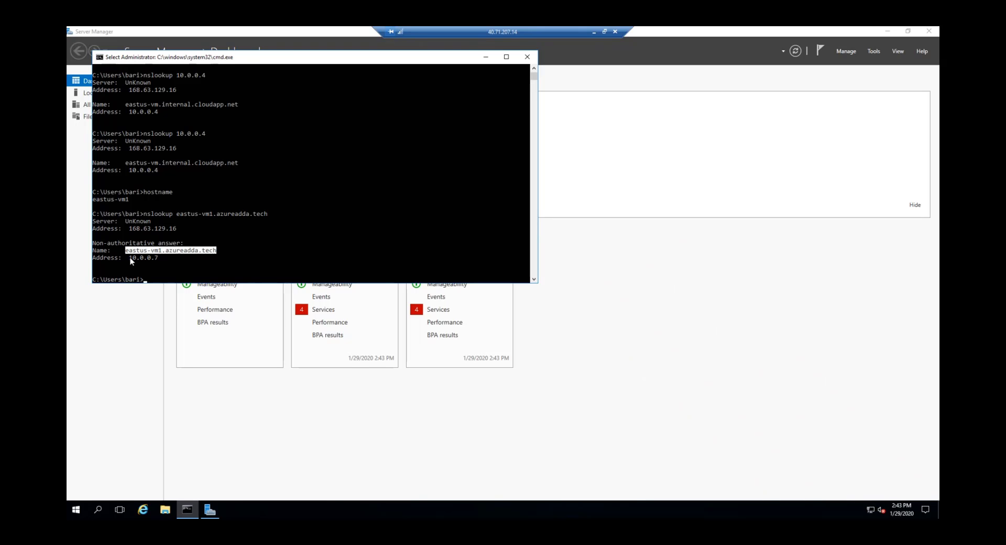
drag(129, 258, 160, 258)
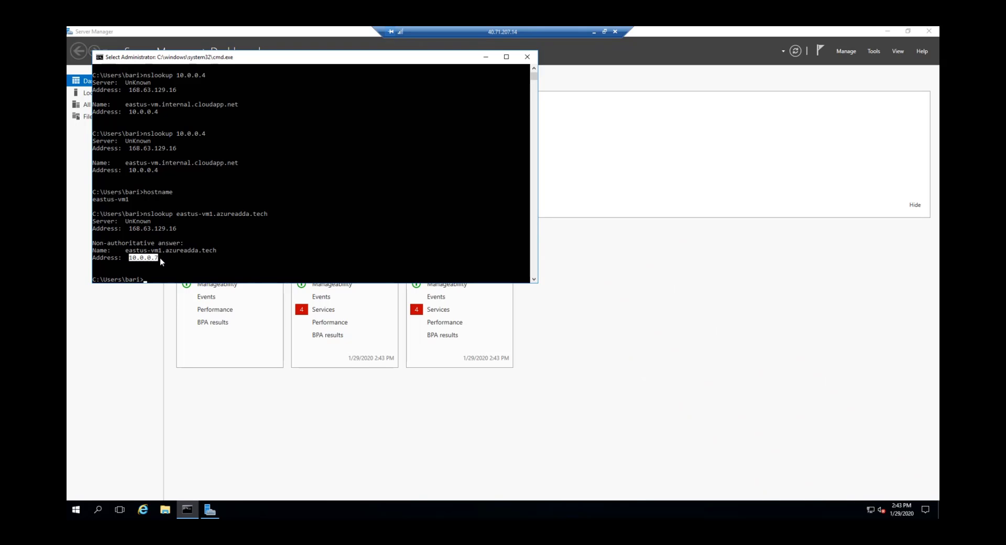
click(596, 33)
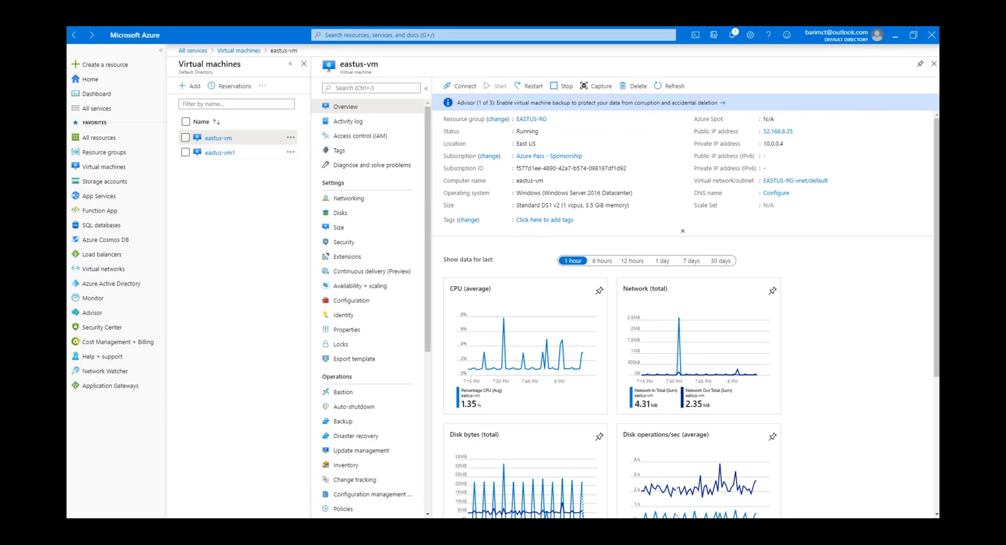
key(alt+Tab)
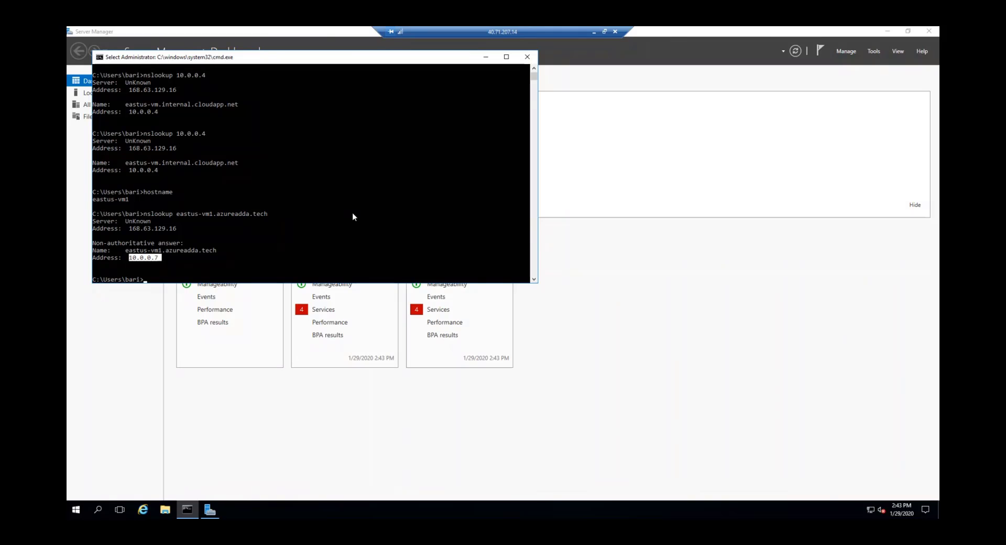
Step: Launch Remote Desktop Connection with mstsc inside the remote session and connect to eastus-vm.azureadda.tech
key(super+r)
text(mstsc)
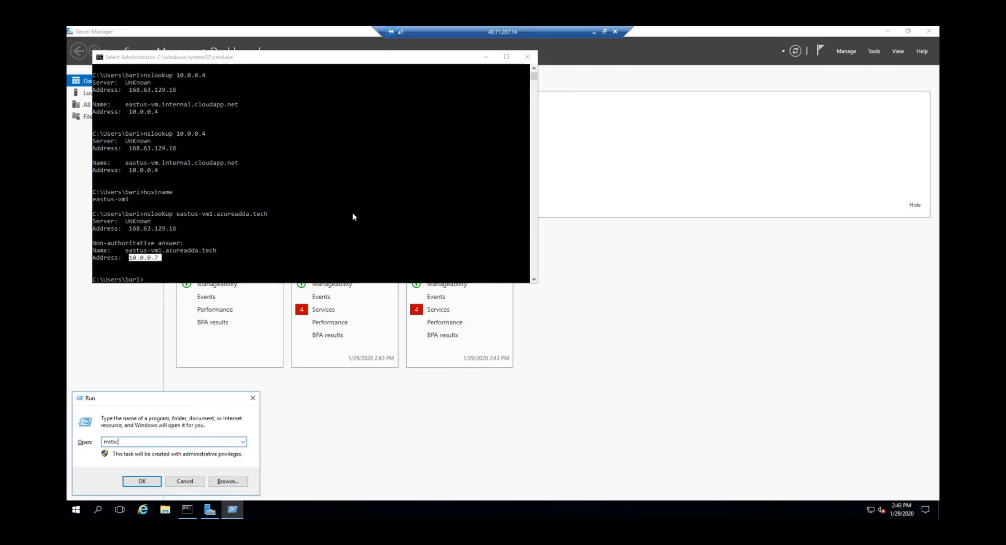
key(Return)
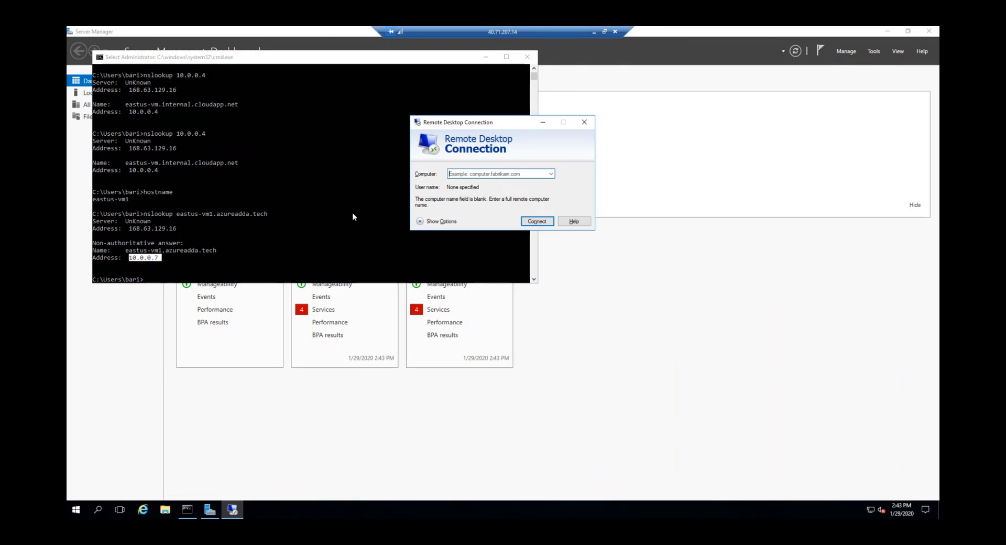
text(eastu)
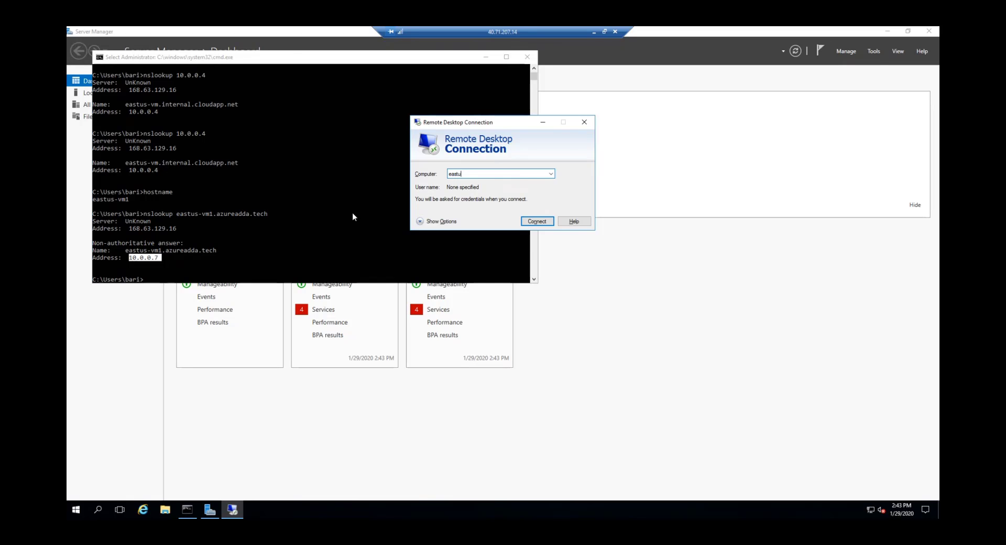
text(s-vm.azureadda.tech)
key(Return)
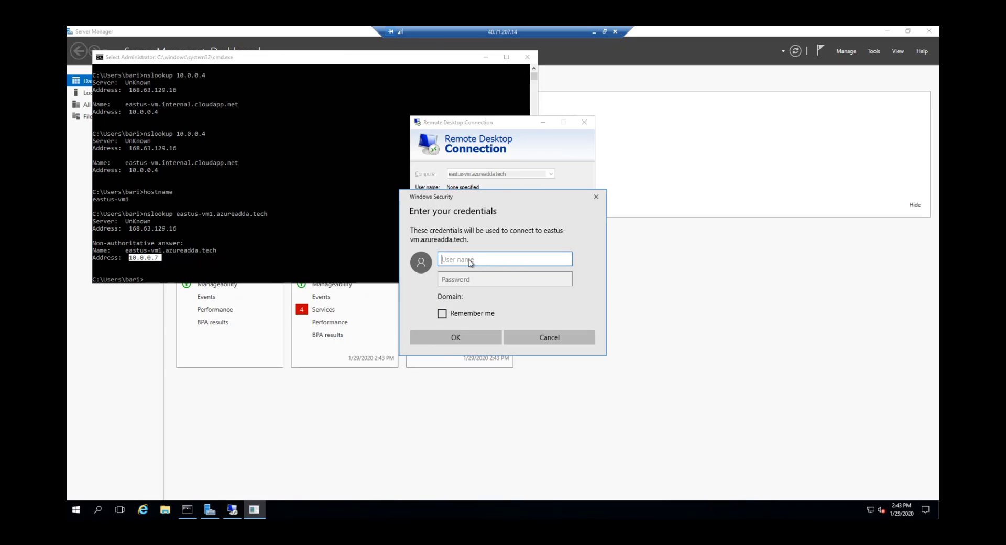
Step: Sign in to the eastus-vm.azureadda.tech remote session by entering the account's user name and password
text(bari)
key(Tab)
text(•••)
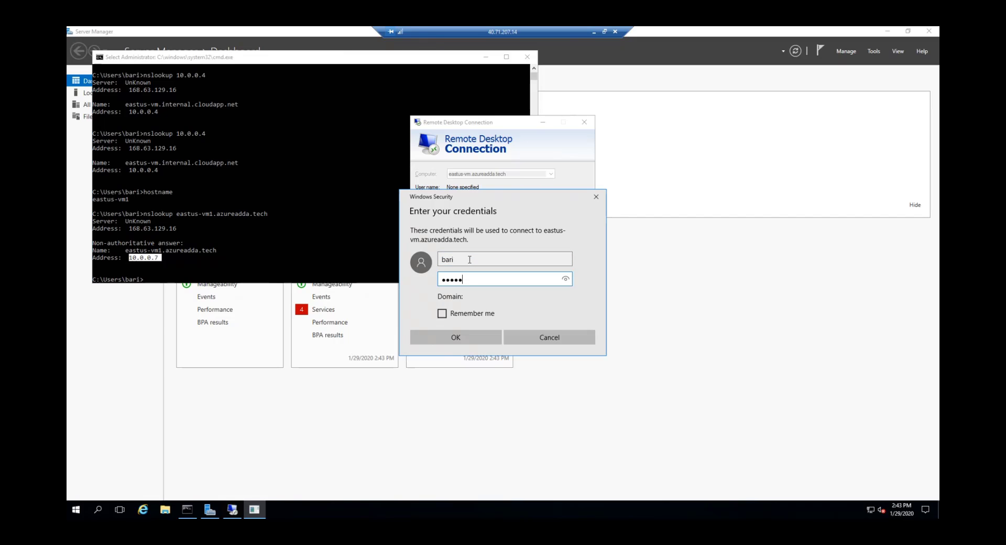
text(•••••••••)
key(Return)
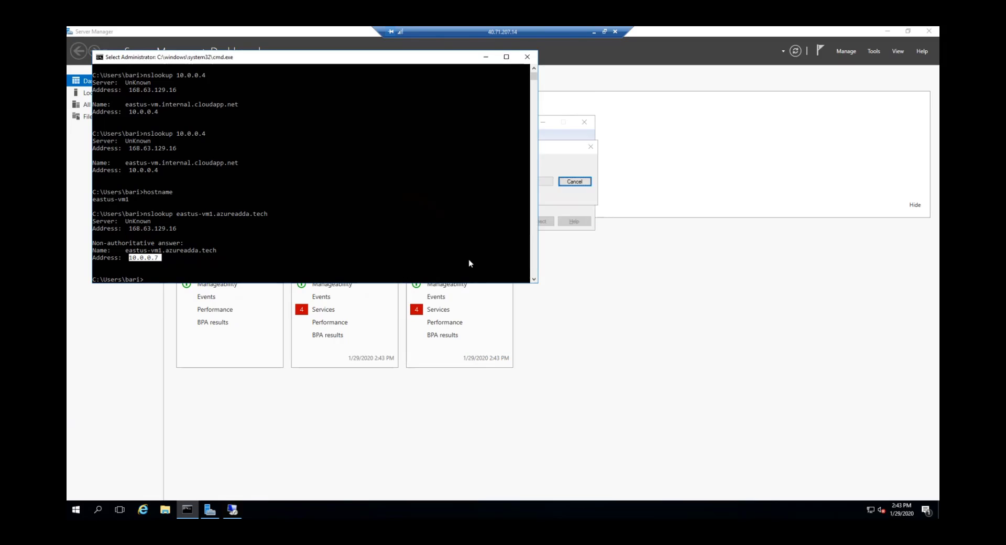
click(576, 197)
click(532, 253)
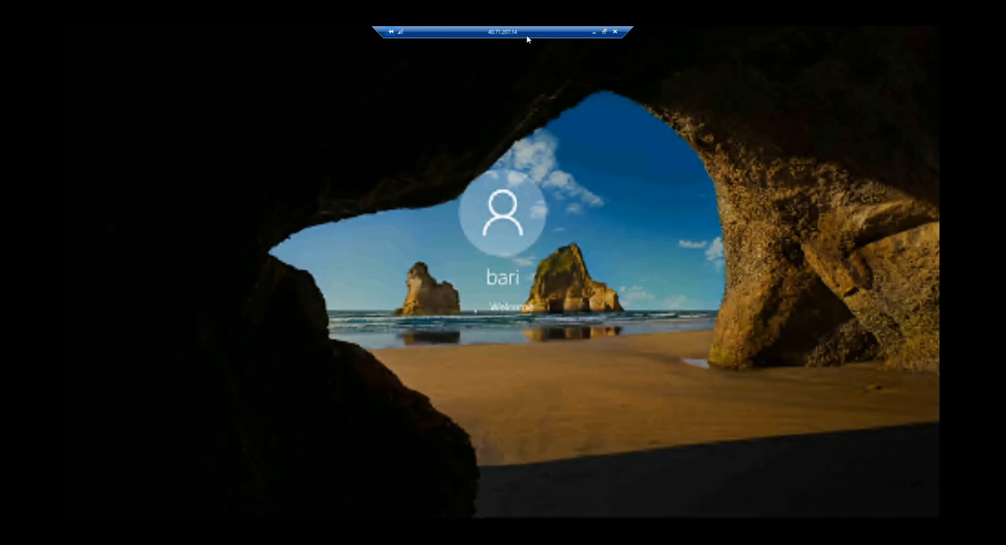
Step: Minimize both remote desktop sessions and open the networking settings of eastus-vm in the Azure portal
drag(527, 36, 390, 32)
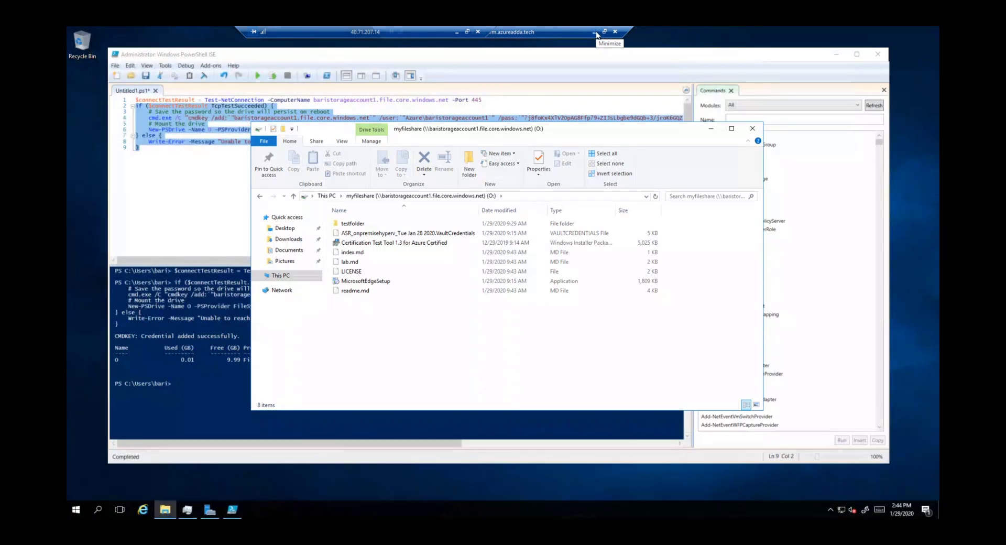
click(597, 32)
click(458, 32)
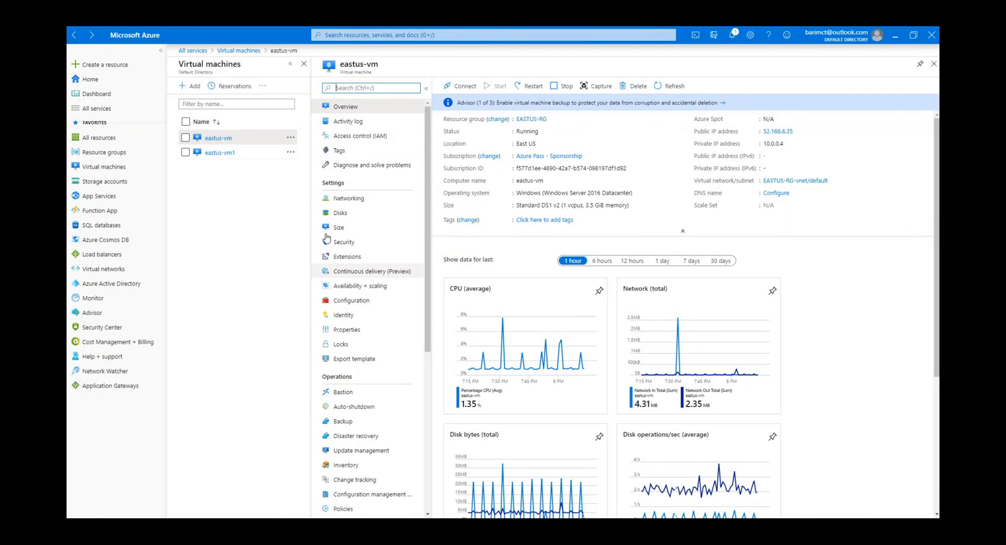
click(355, 199)
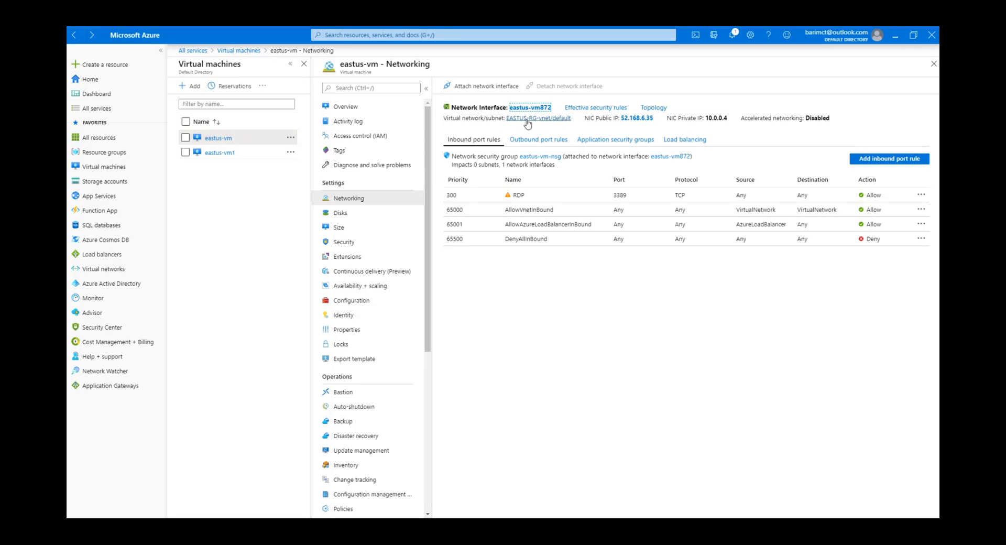
Step: Search the portal for private, open Private DNS zones, and open the azureadda.tech zone
click(407, 35)
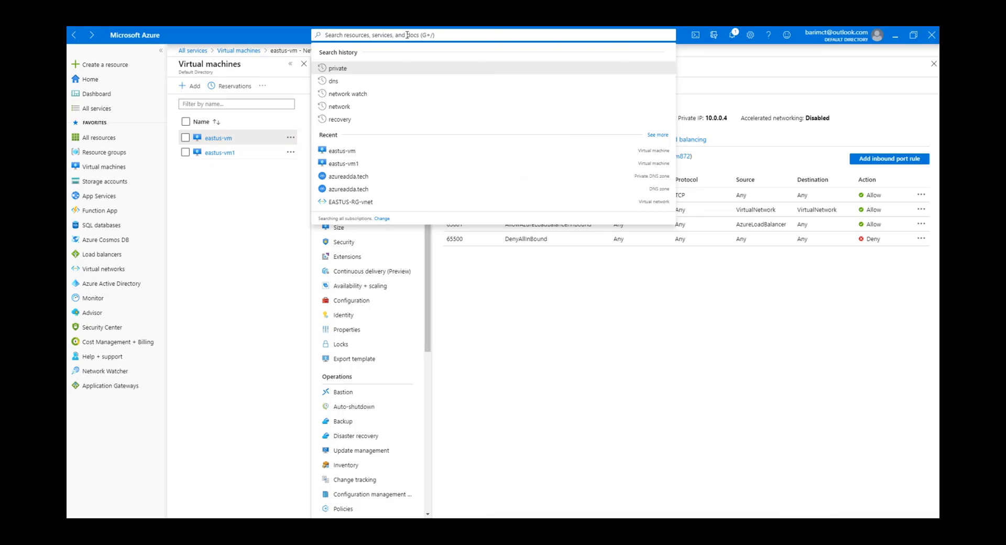
text(private)
click(362, 84)
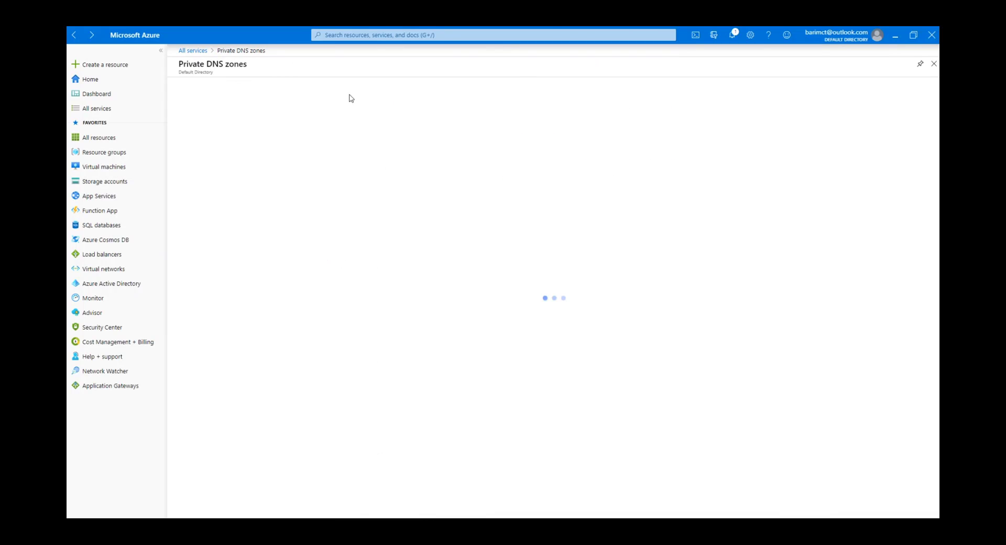
click(220, 163)
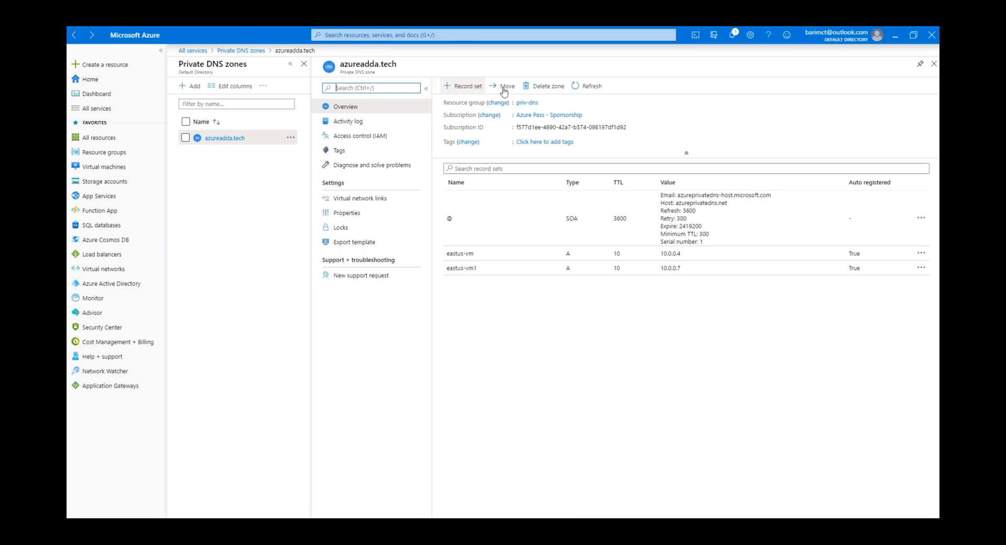
Step: Add an A record set named eastus-vm2 to the private zone with IP address 10.0.0.100 and a TTL of 1 hour
click(465, 88)
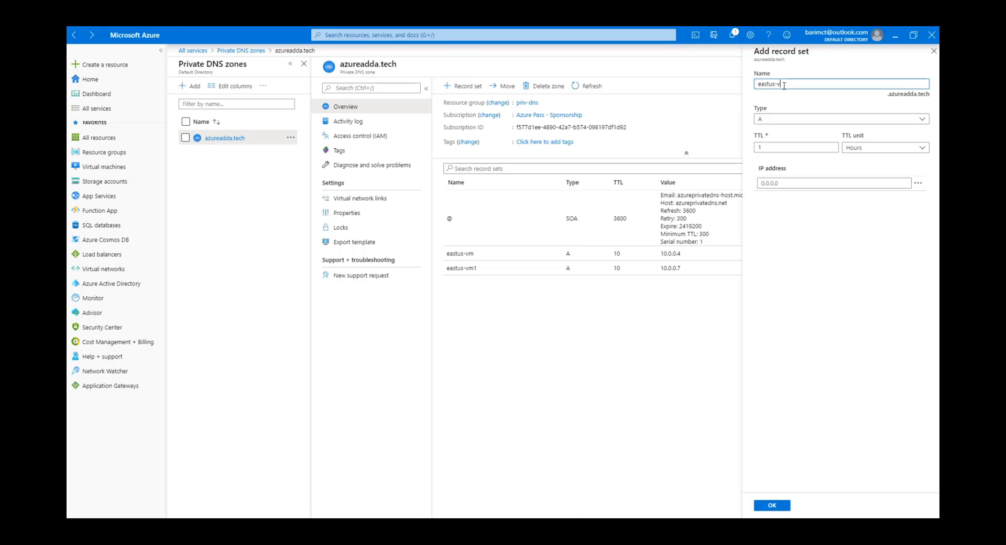
click(775, 183)
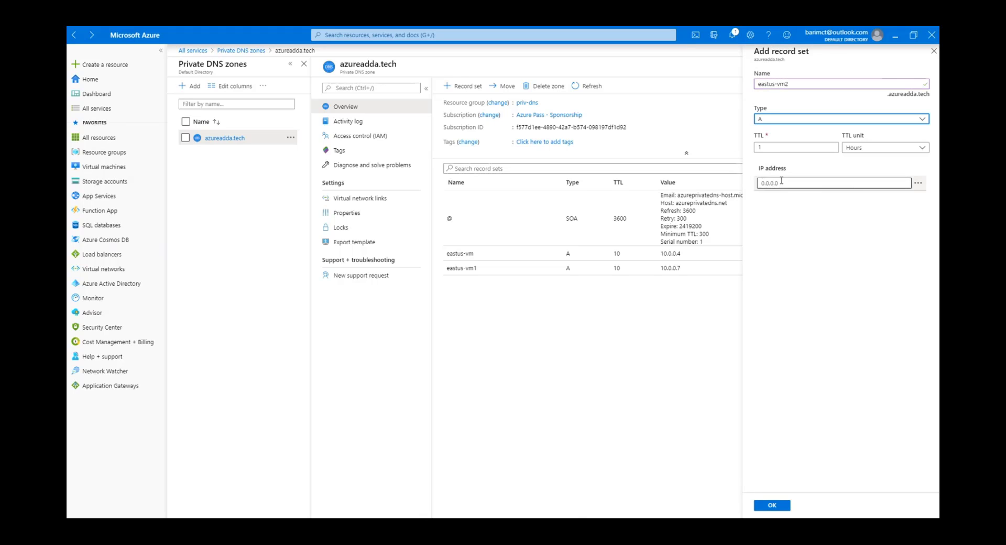
text(10.0.0)
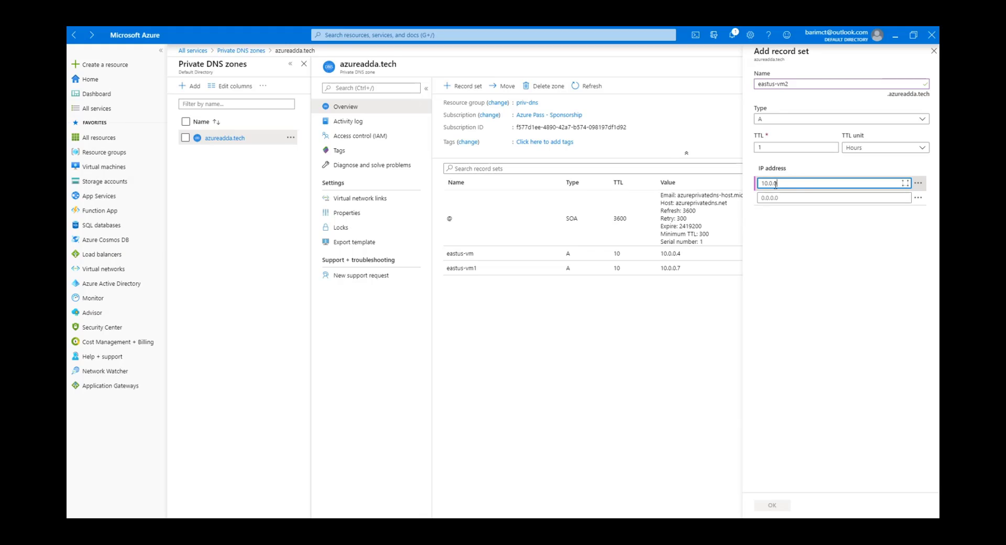
text(.100)
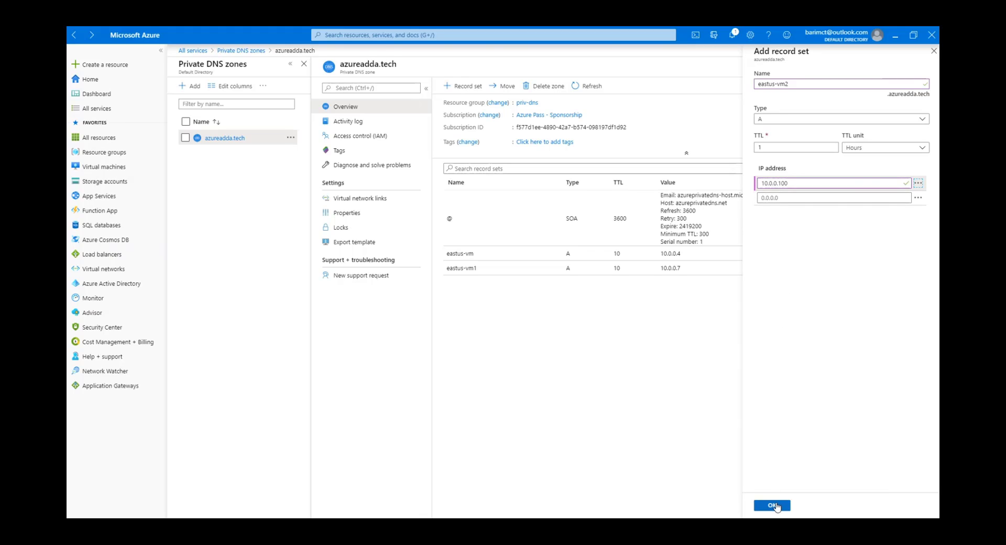
click(774, 505)
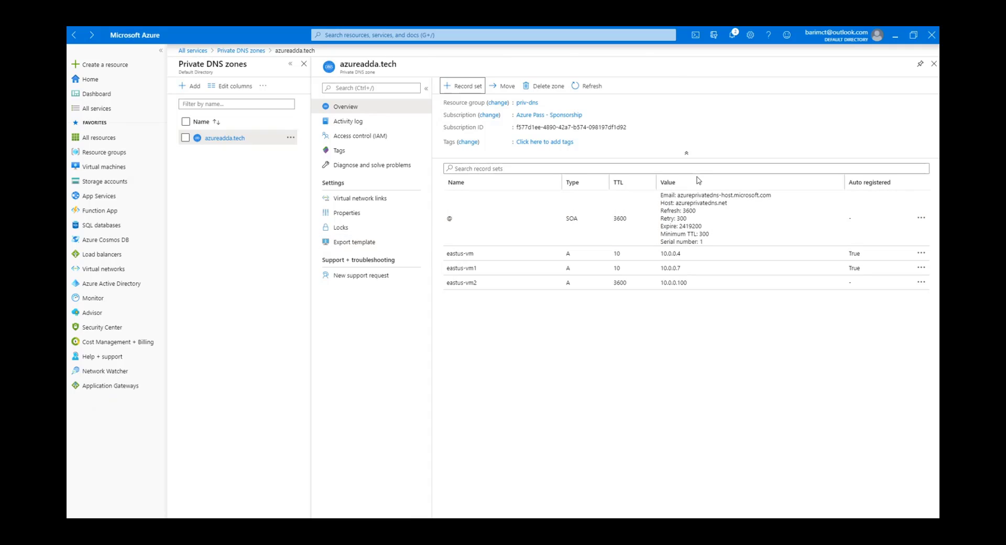
Step: Minimize the Azure portal and both browser windows to show the desktop
click(898, 36)
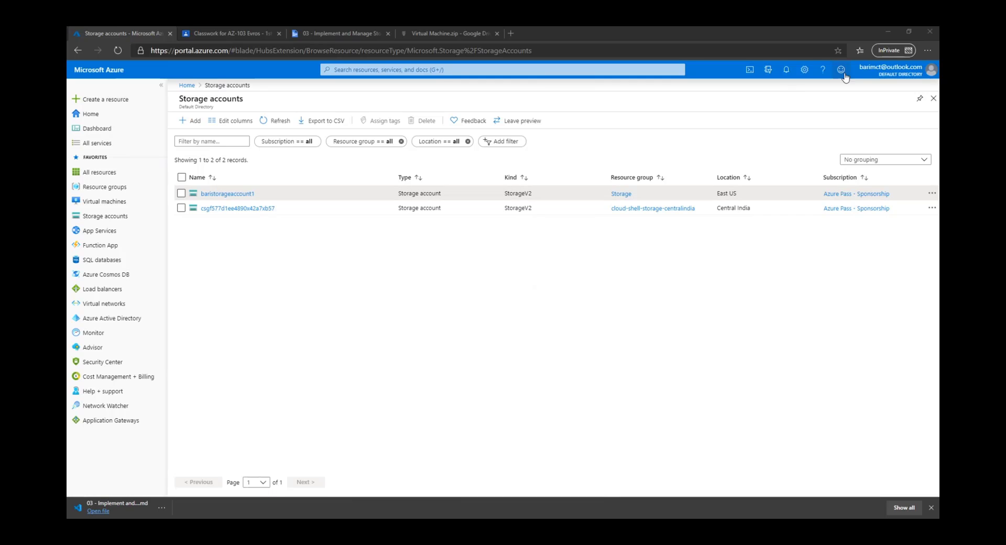
click(888, 33)
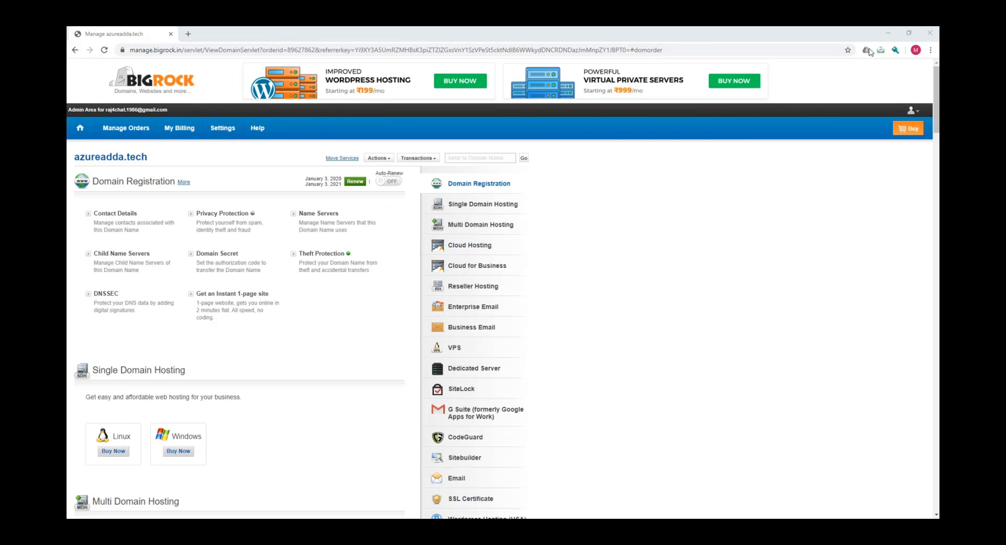
click(890, 34)
click(570, 283)
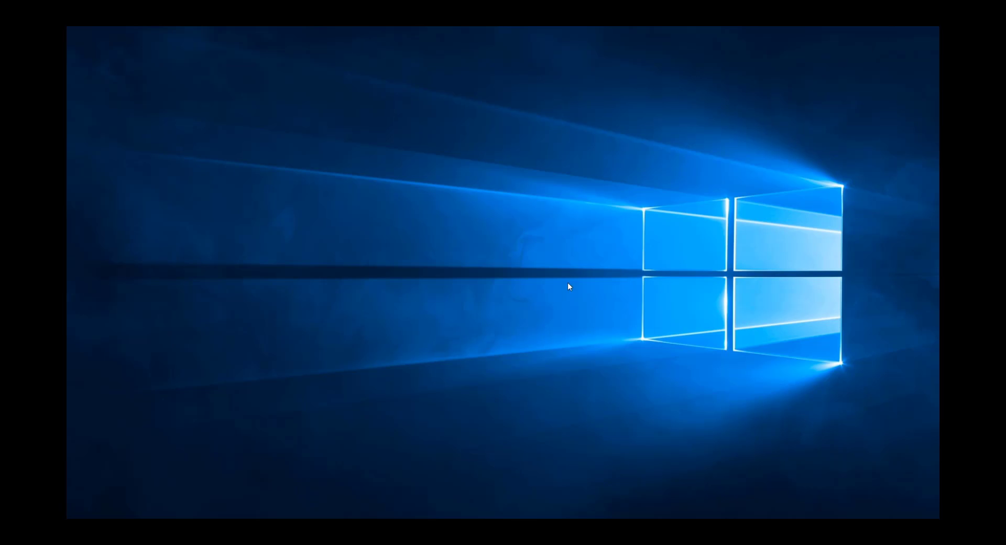